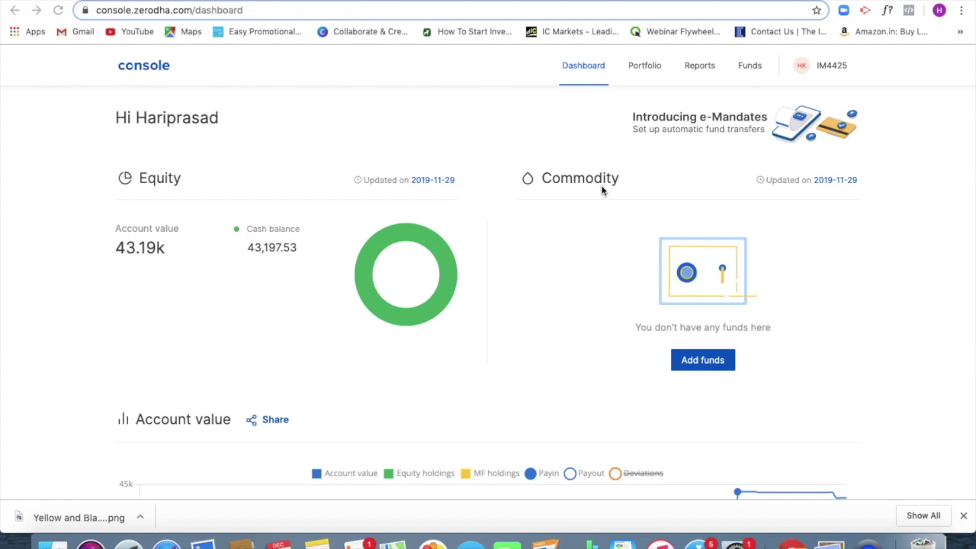
# Step: Open the Portfolio menu on the Zerodha Console dashboard to reach IPO
pyautogui.click(638, 71)
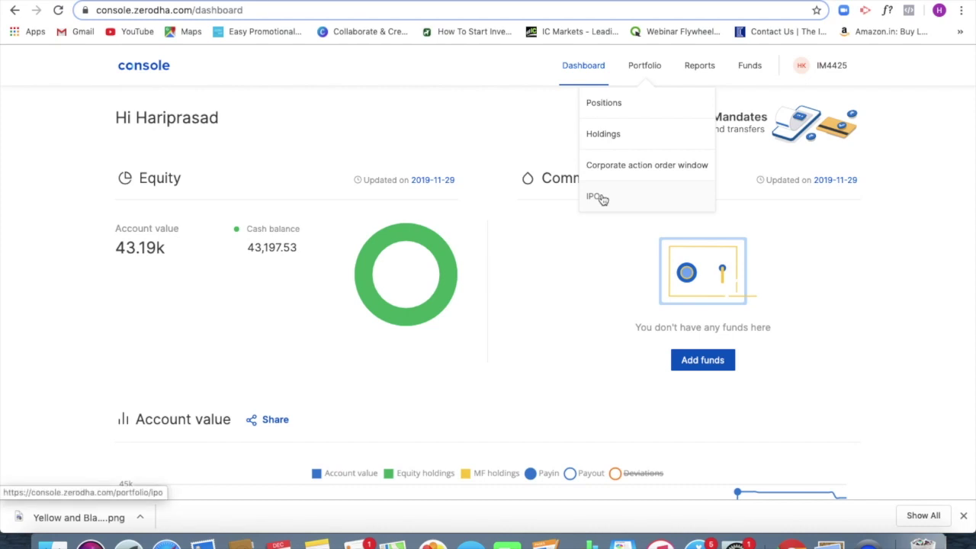
# Step: Go to the IPO page and start a bid on the UJJIVANSFB IPO
pyautogui.click(602, 200)
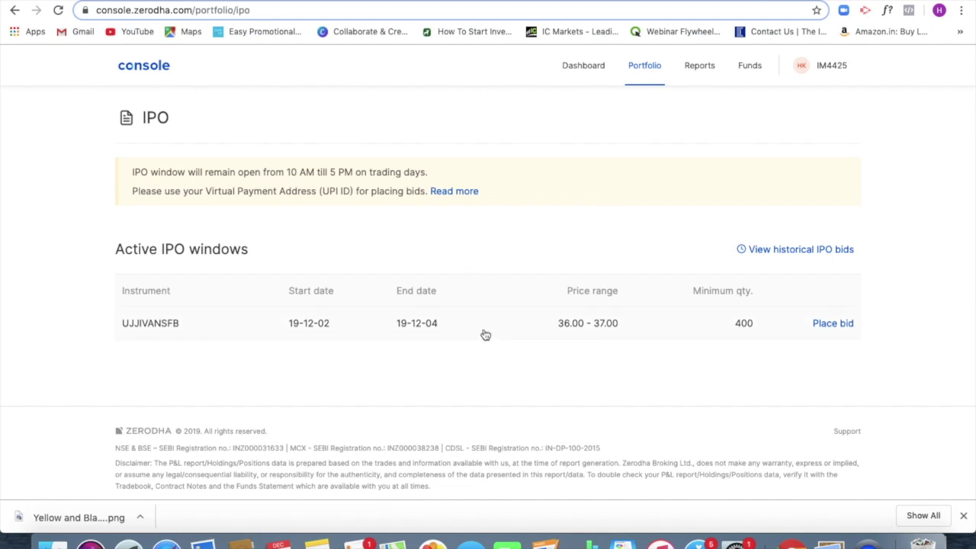
pyautogui.scroll(-1, 484, 335)
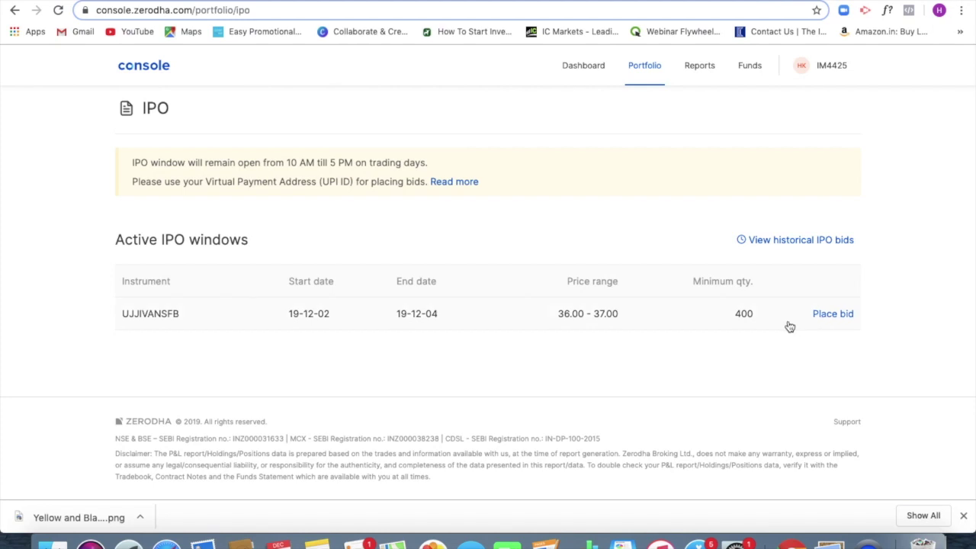
pyautogui.click(834, 318)
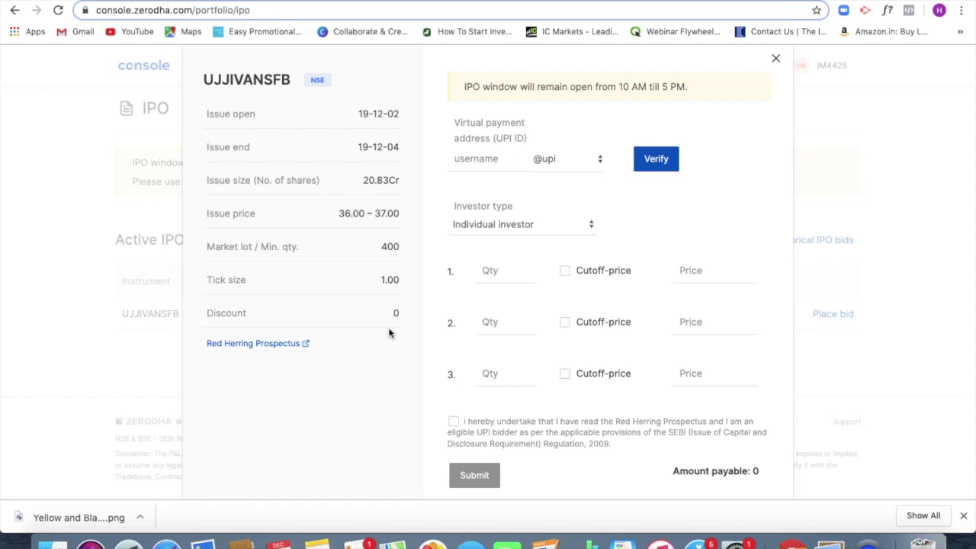
pyautogui.click(546, 225)
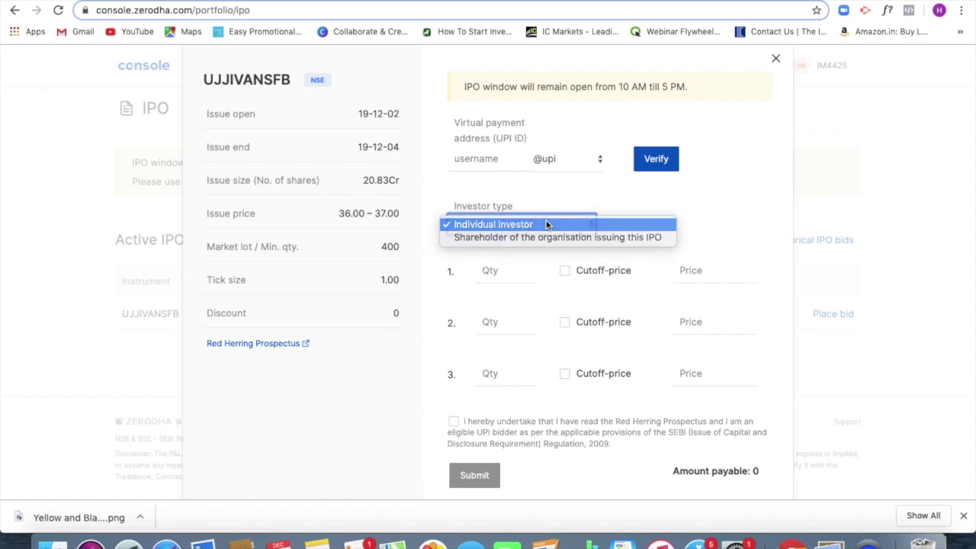
# Step: Keep Individual investor as the investor type and enter 400 as the first bid's quantity
pyautogui.click(546, 224)
pyautogui.click(546, 224)
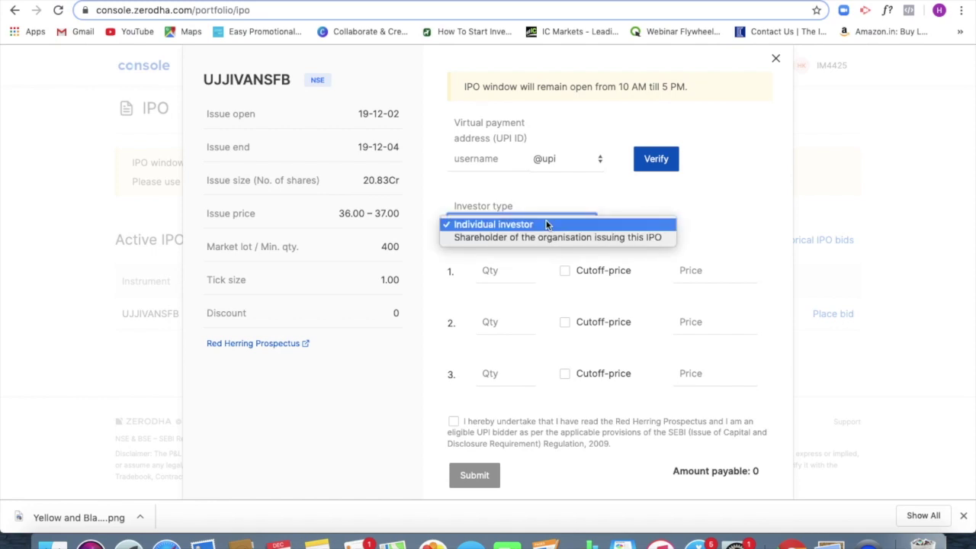
pyautogui.click(546, 224)
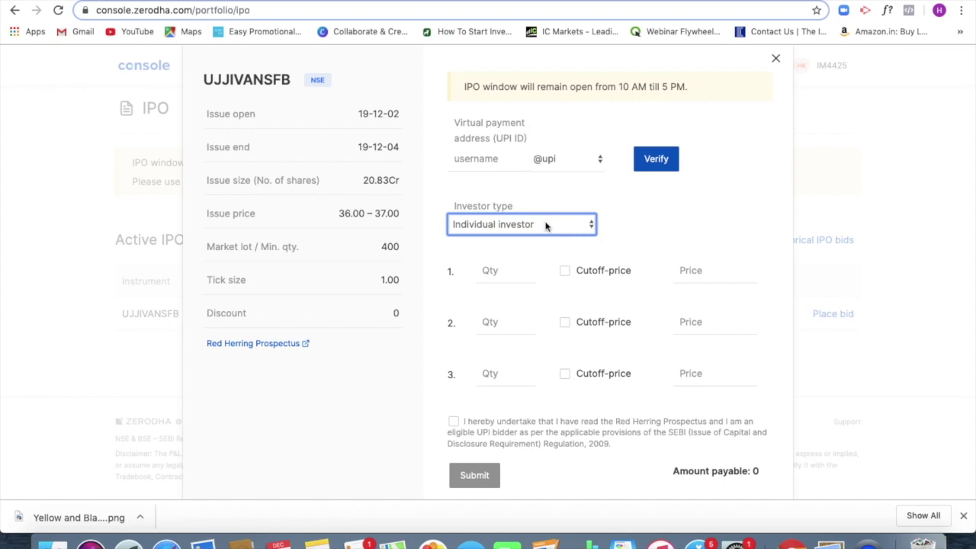
pyautogui.click(523, 277)
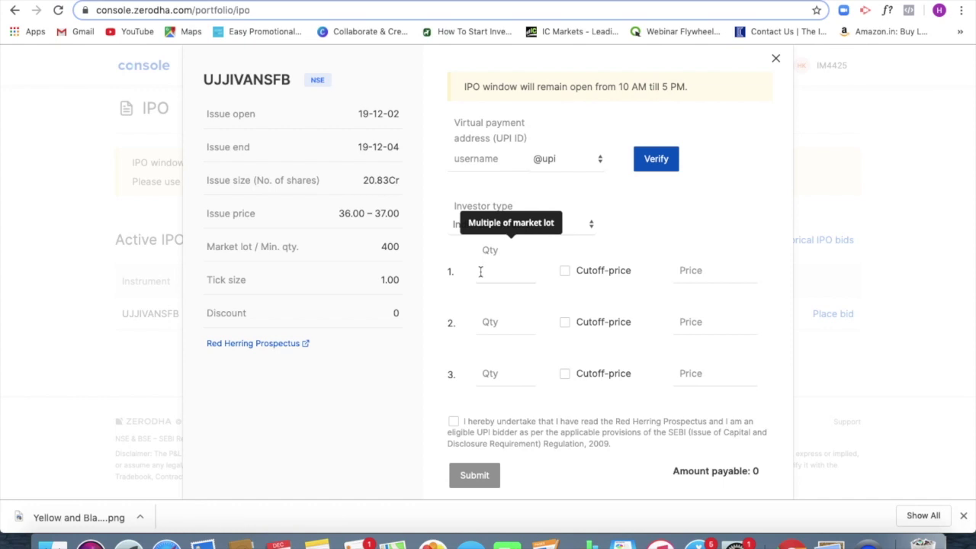
pyautogui.write('400')
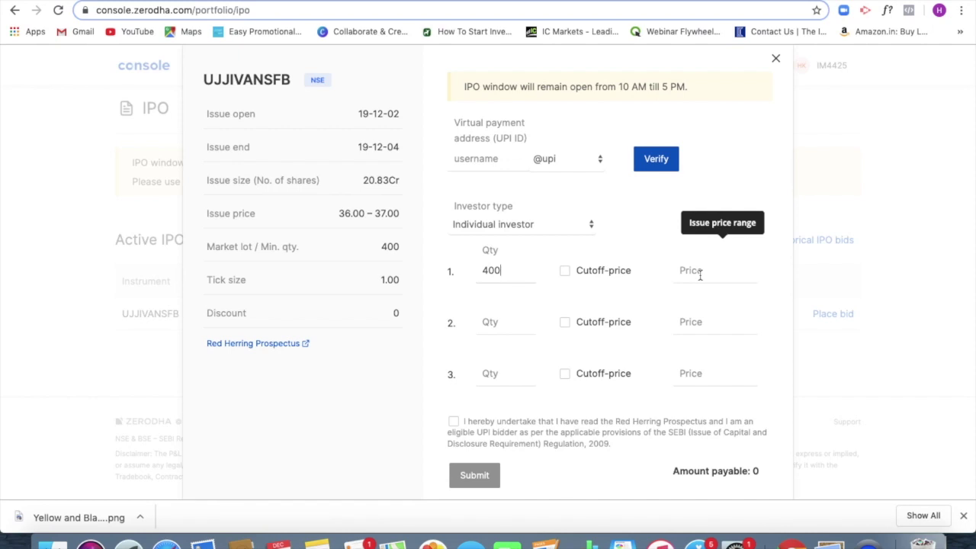
pyautogui.click(700, 274)
# Step: Enter 36 as the first bid's price, making 14,400.00 payable
pyautogui.write('36')
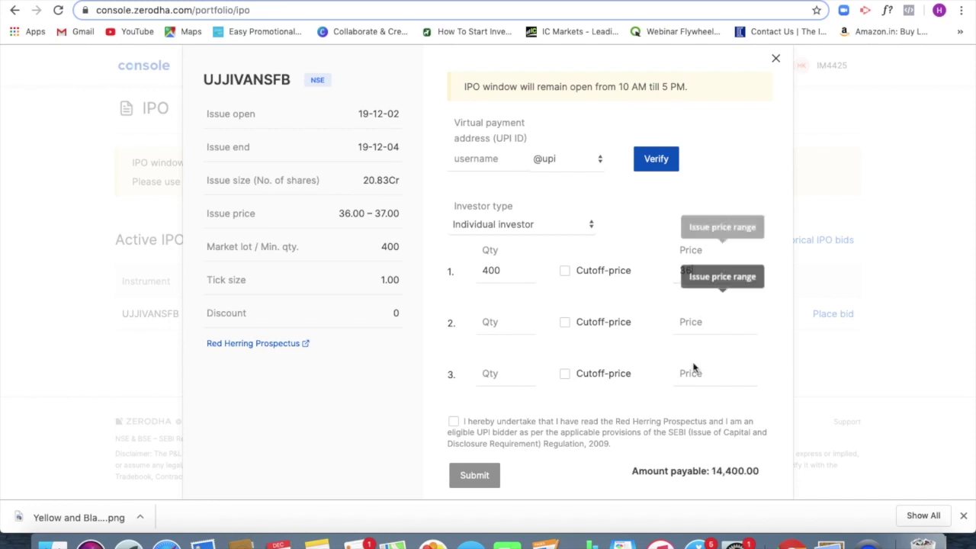
pyautogui.scroll(-1, 693, 398)
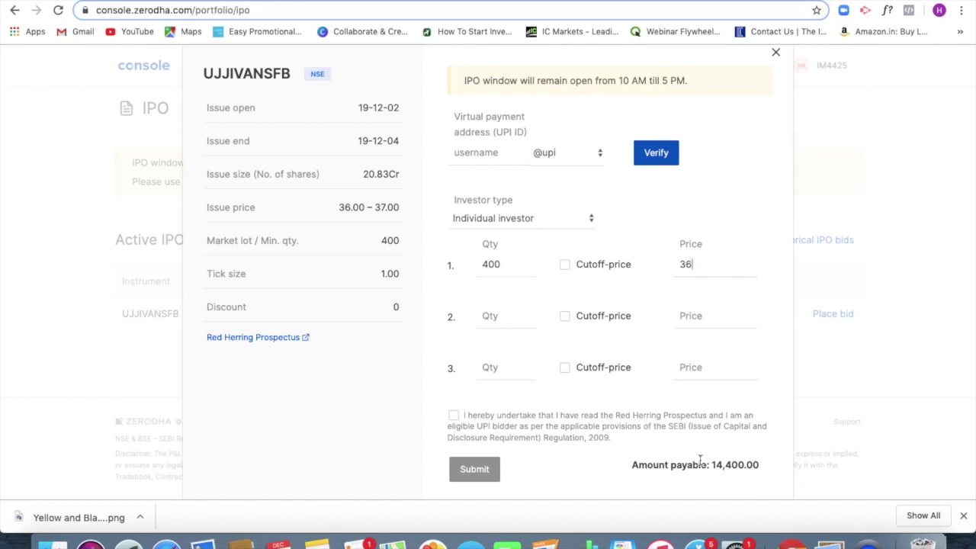
pyautogui.click(491, 156)
pyautogui.click(565, 154)
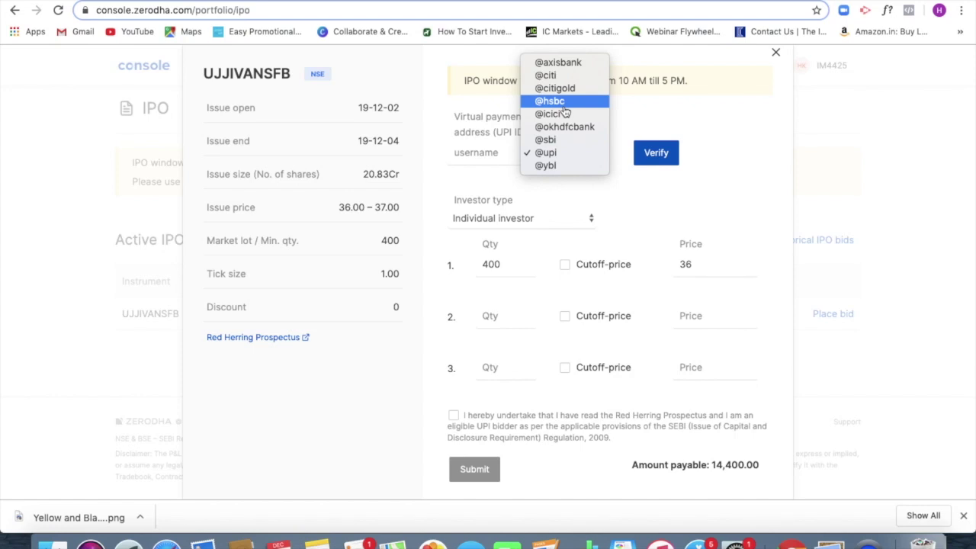
pyautogui.click(712, 94)
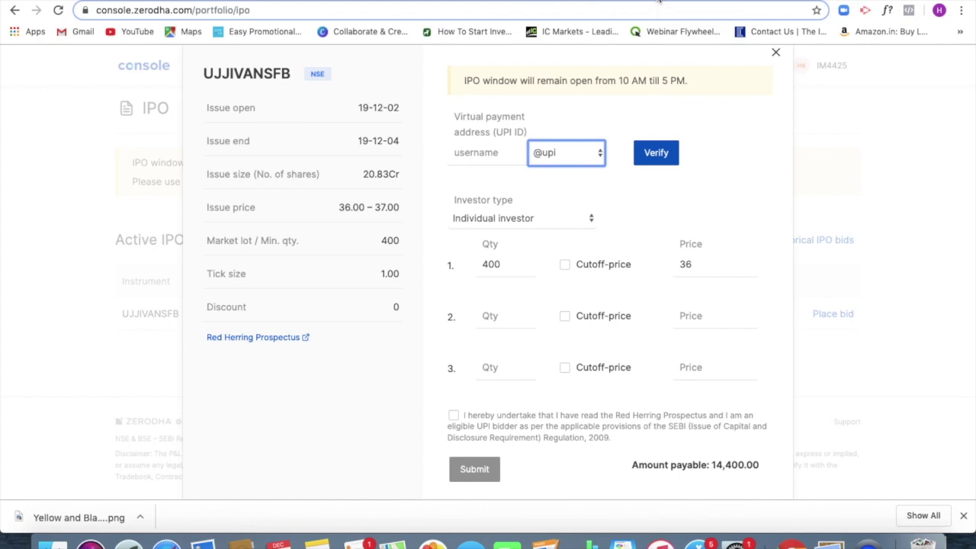
# Step: Switch to the Upstox profile page showing the linked CDSL demat account
pyautogui.click(659, 2)
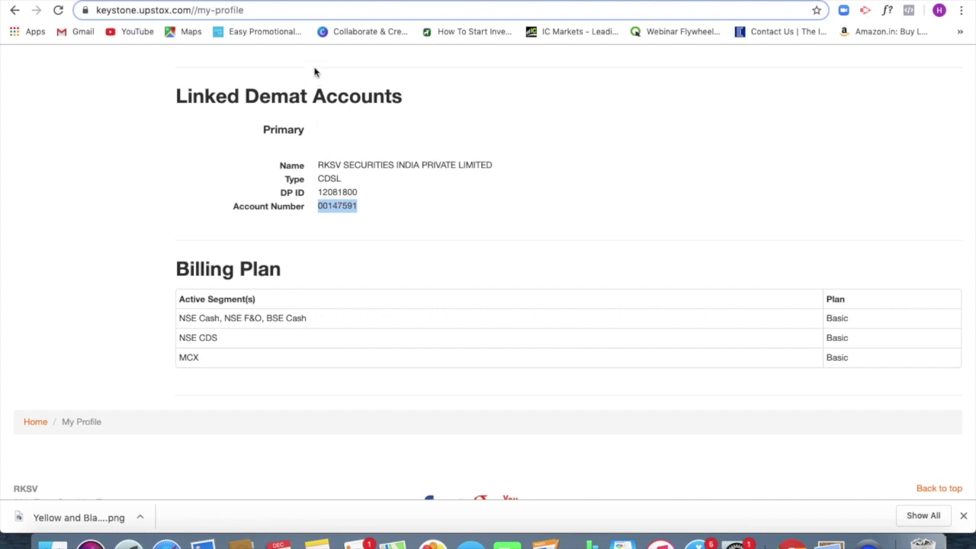
# Step: Switch to the Upstox tab listing the SCSB banks that offer ASBA
pyautogui.click(319, 3)
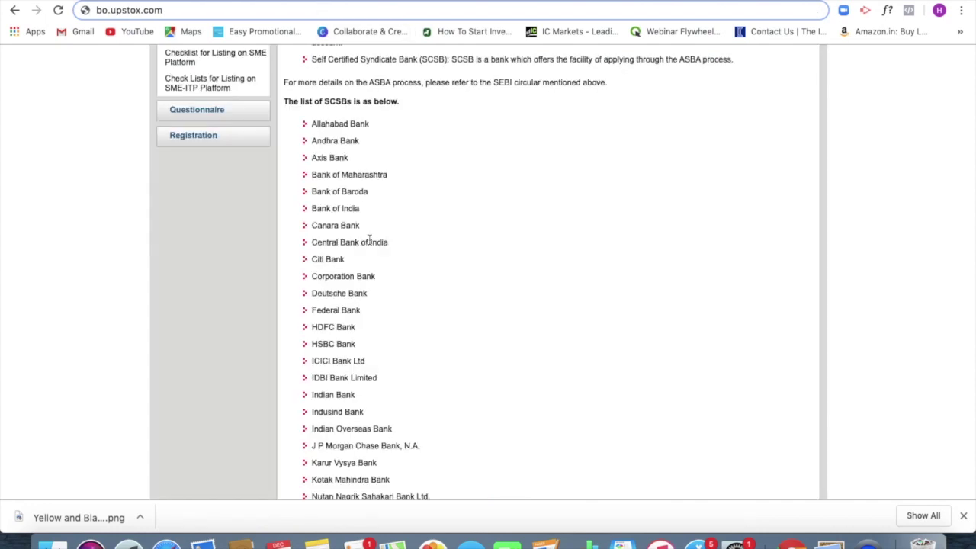
# Step: Review the BSE SME ASBA bank list, then start a web search for 'india'
pyautogui.scroll(-2, 375, 242)
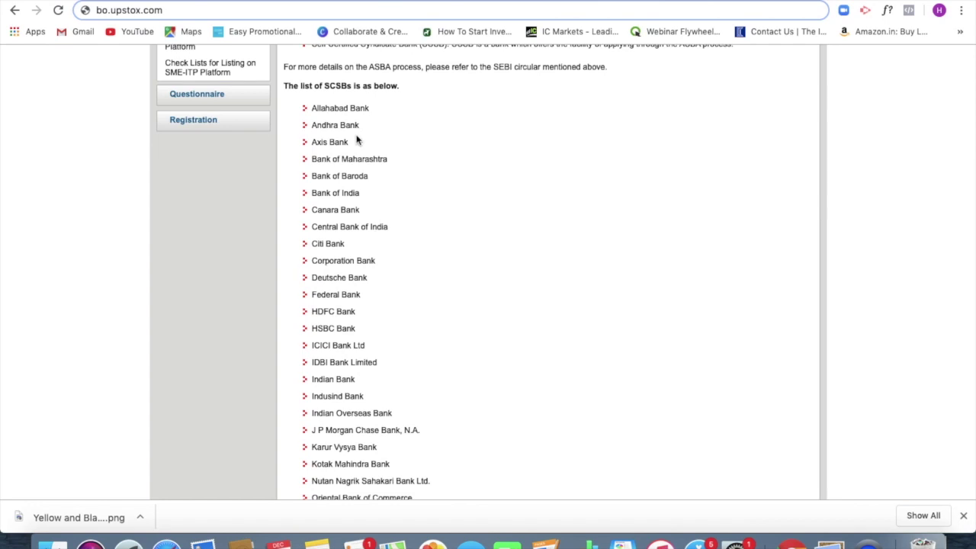
pyautogui.scroll(-1, 356, 139)
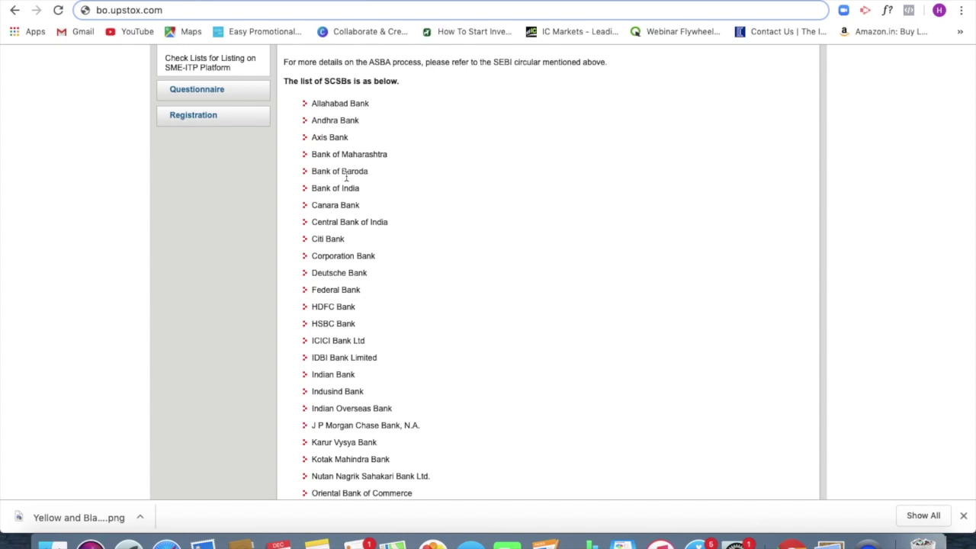
pyautogui.scroll(-2, 347, 176)
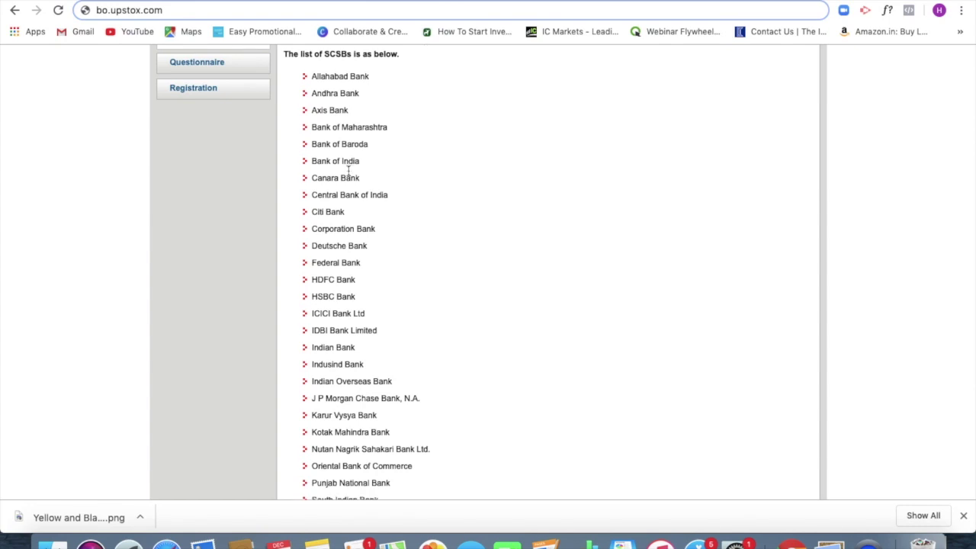
pyautogui.scroll(-2, 360, 321)
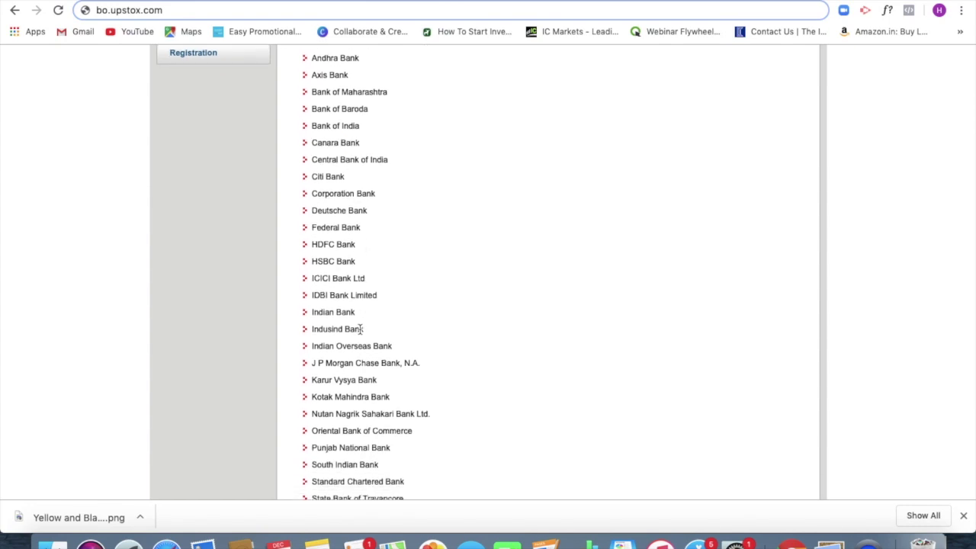
pyautogui.scroll(-5, 359, 324)
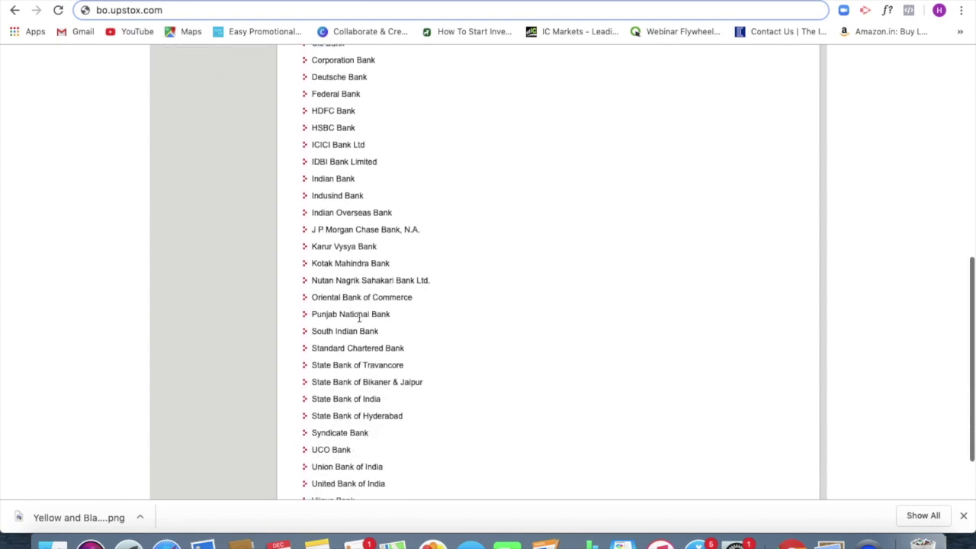
pyautogui.scroll(4, 360, 319)
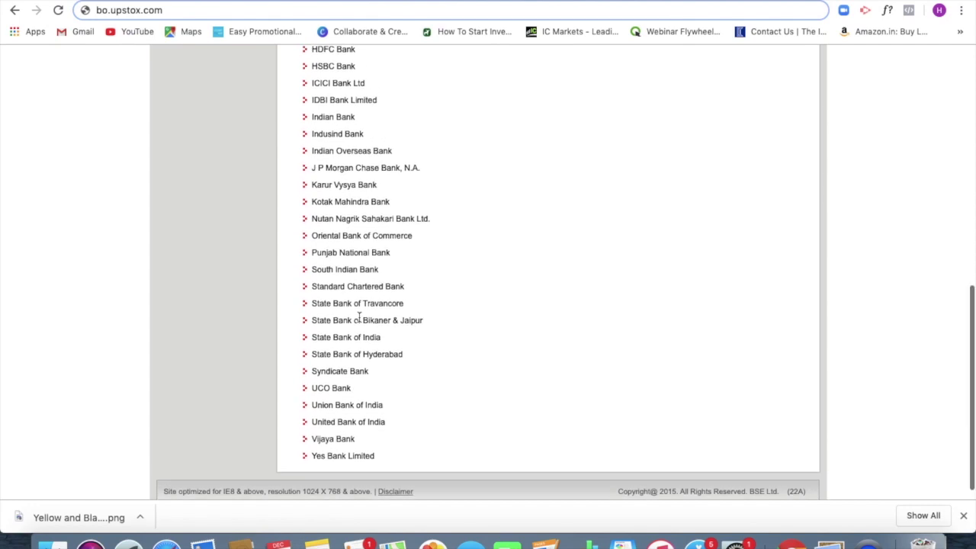
pyautogui.scroll(2, 359, 318)
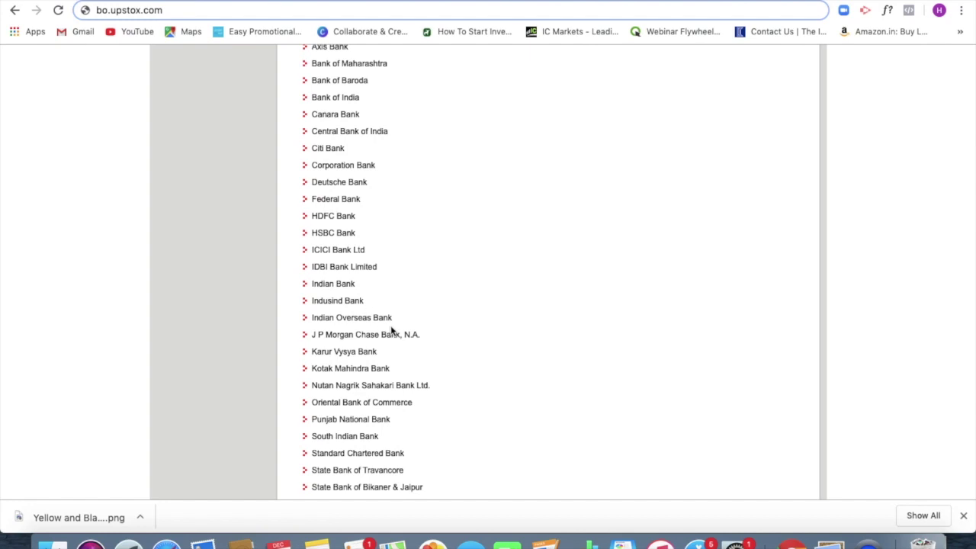
pyautogui.scroll(10, 355, 279)
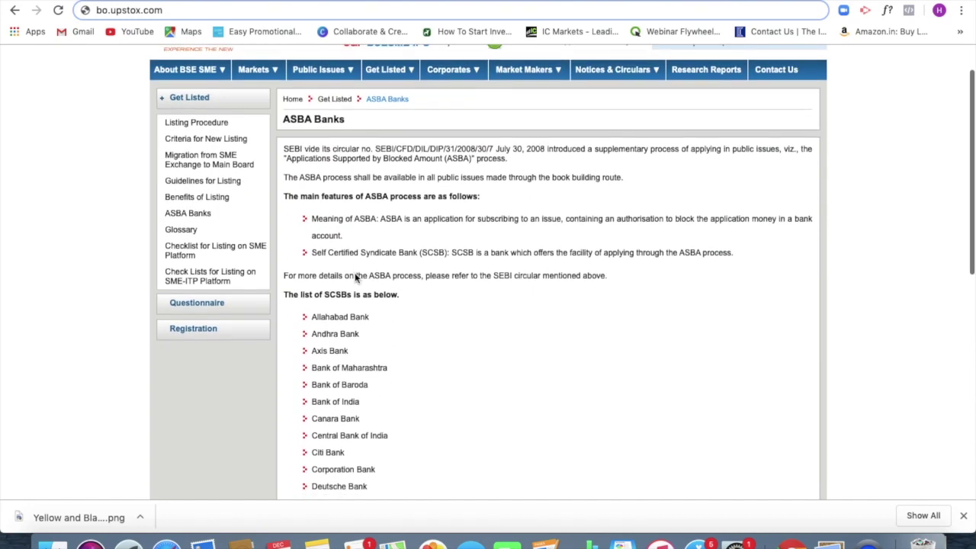
pyautogui.scroll(1, 354, 280)
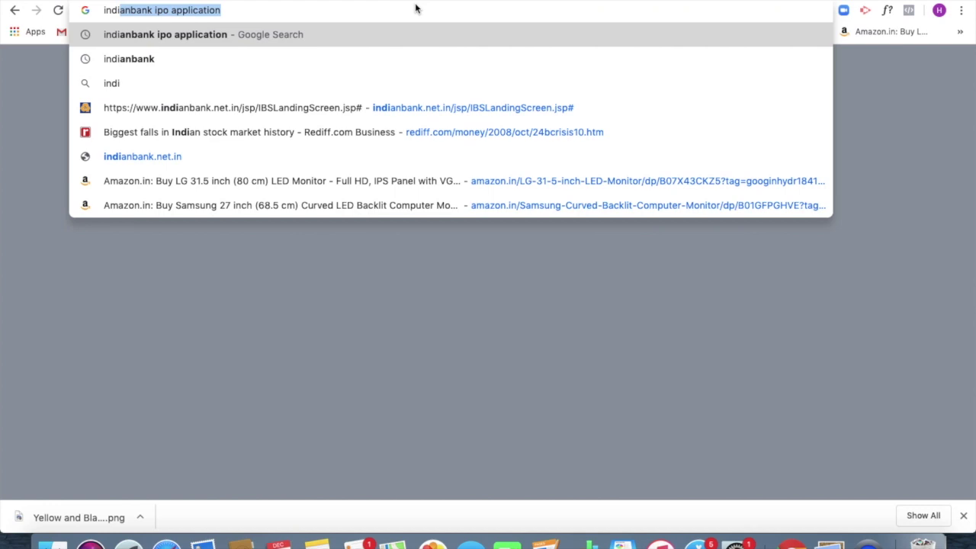
pyautogui.write('a')
# Step: Go to the Indian Bank website and open the individual Net Banking login page
pyautogui.press('Down')
pyautogui.press('Down')
pyautogui.press('Down')
pyautogui.press('Down')
pyautogui.press('Down')
pyautogui.press('Down')
pyautogui.press('Down')
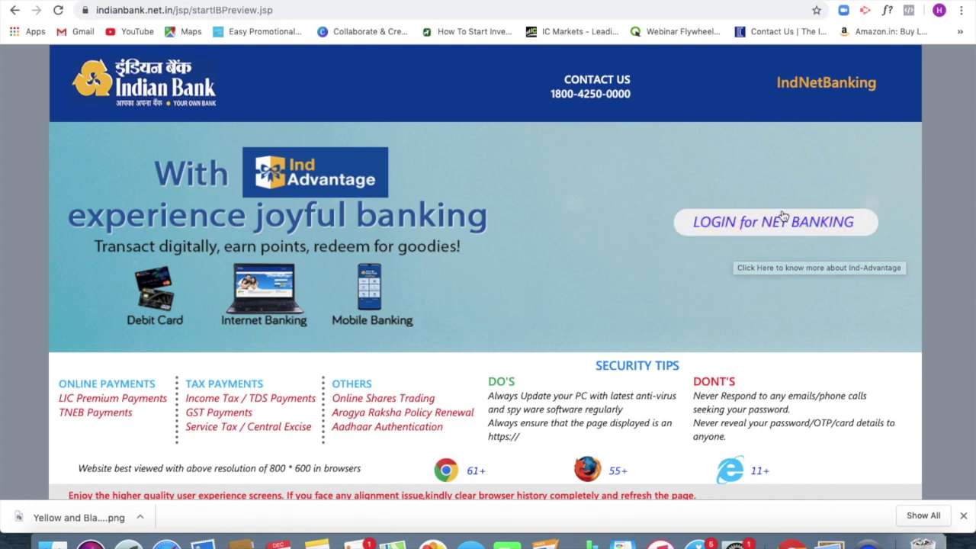
pyautogui.click(767, 228)
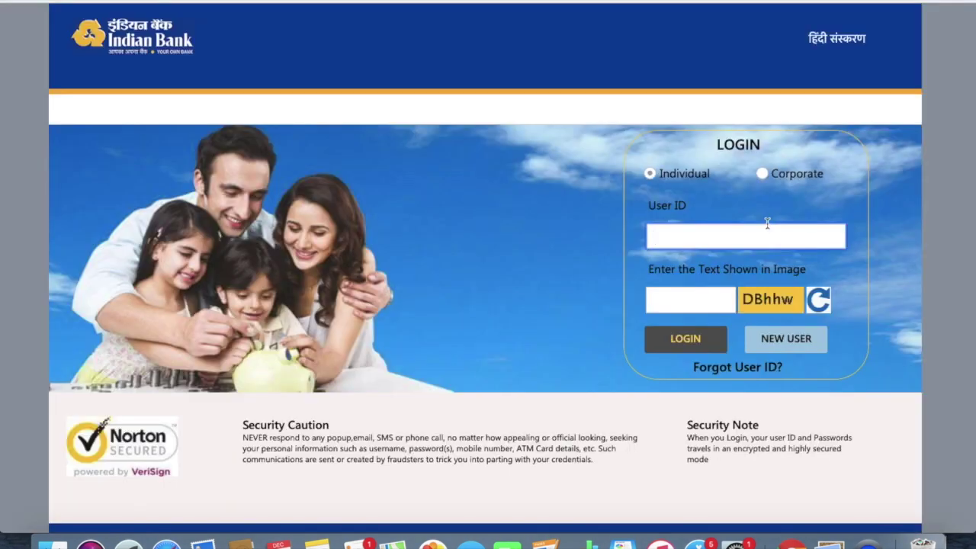
pyautogui.click(852, 526)
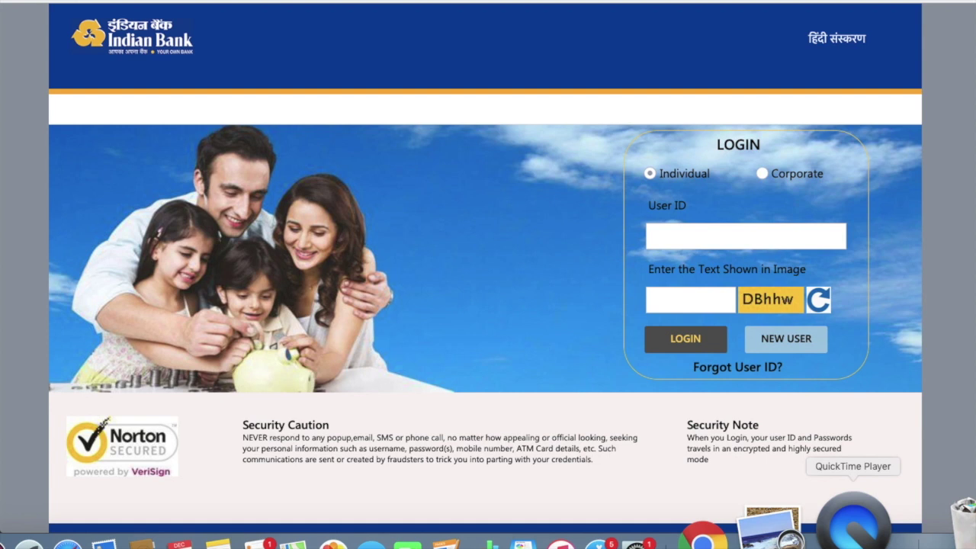
pyautogui.rightClick(853, 526)
pyautogui.moveTo(892, 418)
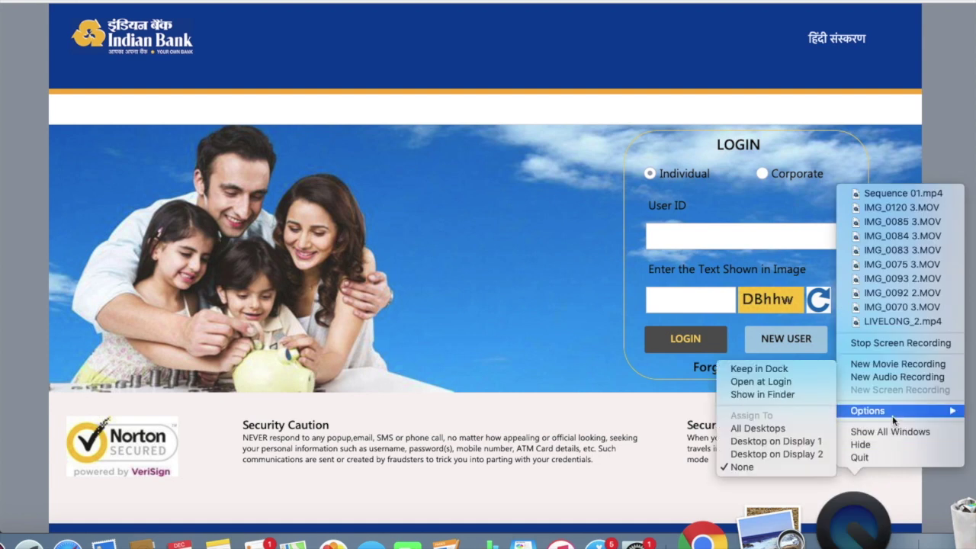
# Step: Log in and open the ASBA Summary from the ASBA group under Value Added Services
pyautogui.click(890, 343)
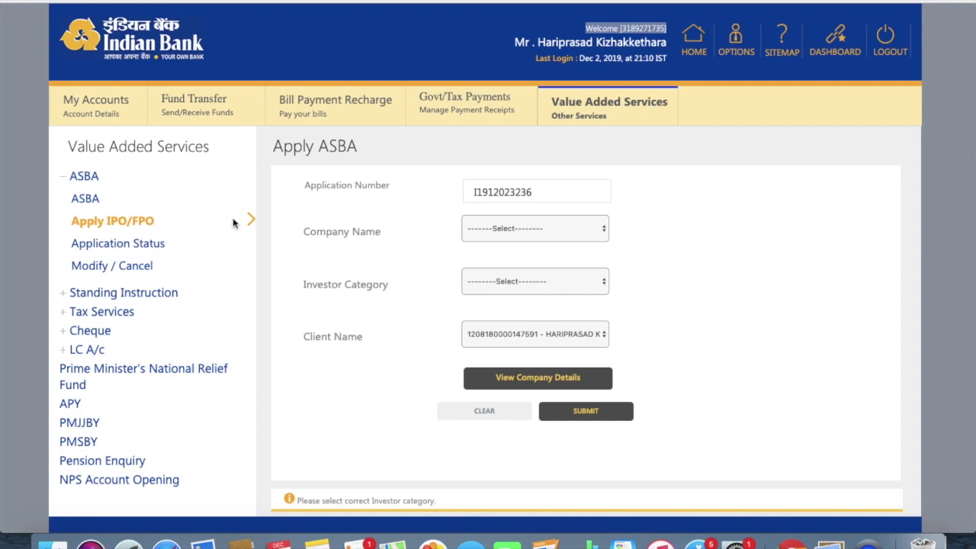
pyautogui.click(84, 179)
pyautogui.click(84, 180)
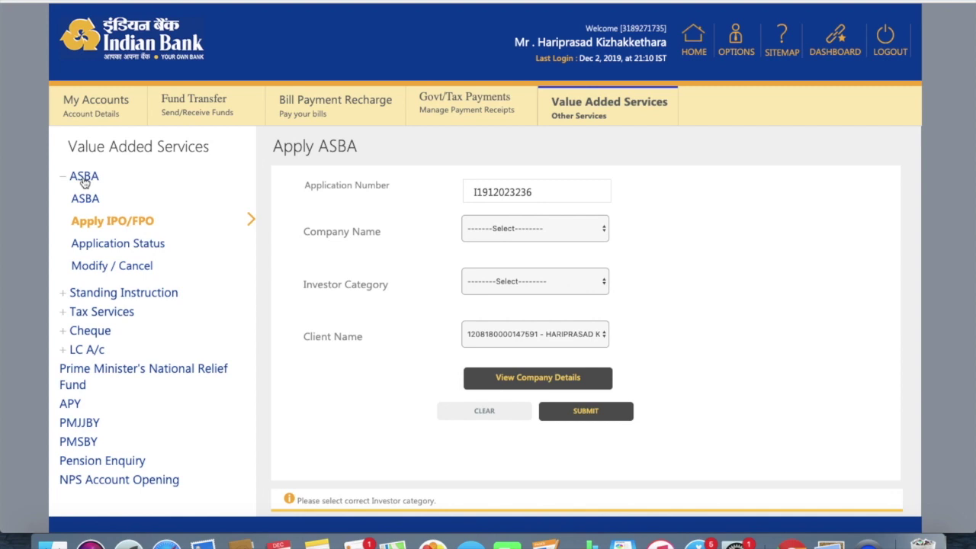
pyautogui.click(85, 201)
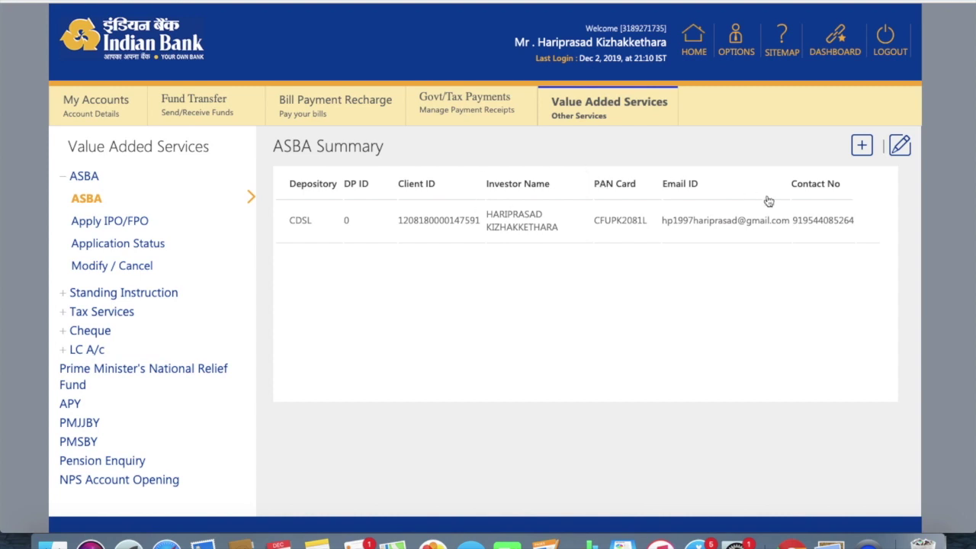
# Step: Start a new ASBA client registration and choose CDSL as the depository
pyautogui.click(862, 146)
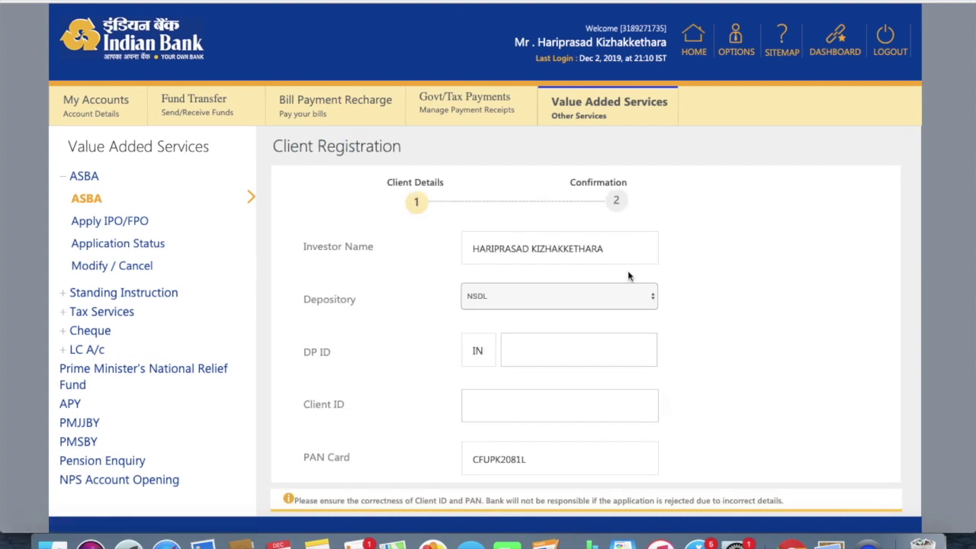
pyautogui.scroll(-1, 559, 278)
pyautogui.scroll(1, 558, 278)
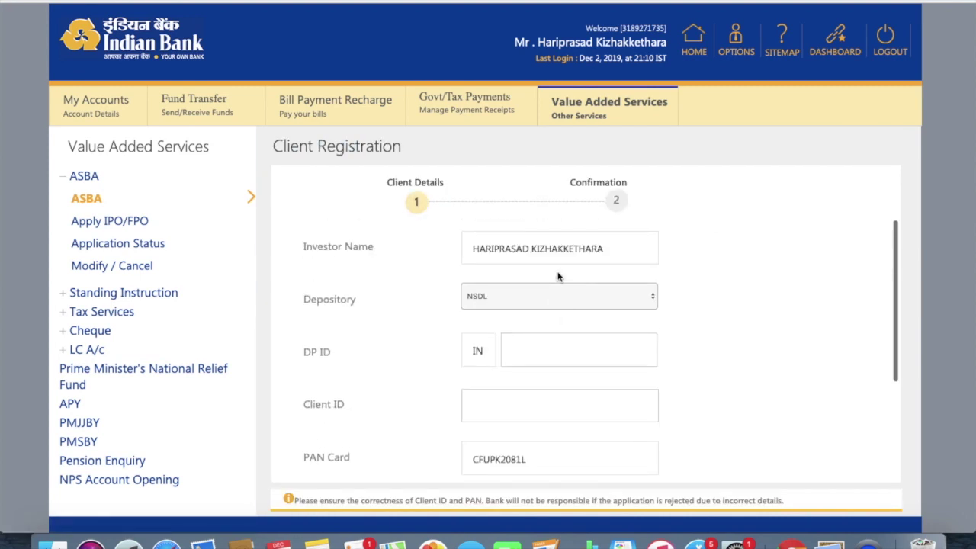
pyautogui.click(565, 294)
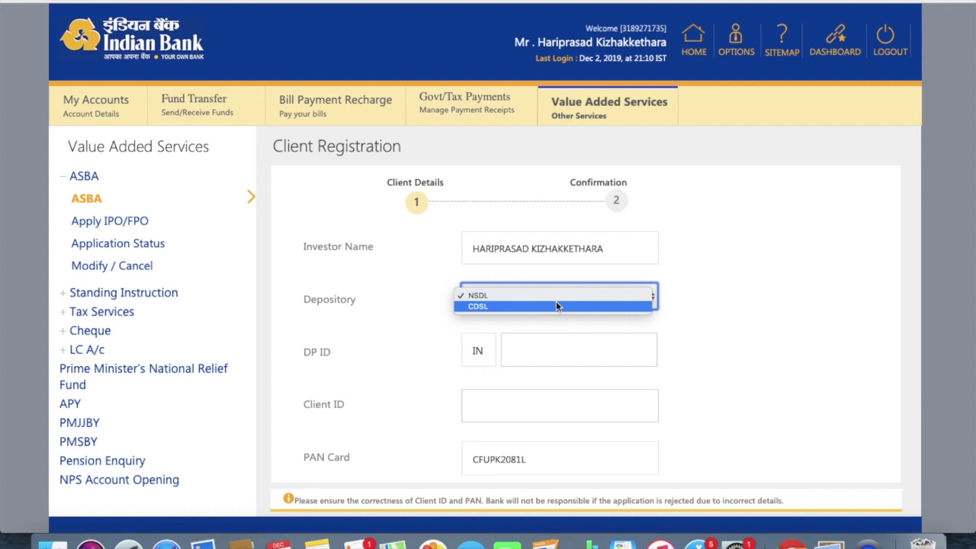
pyautogui.click(555, 305)
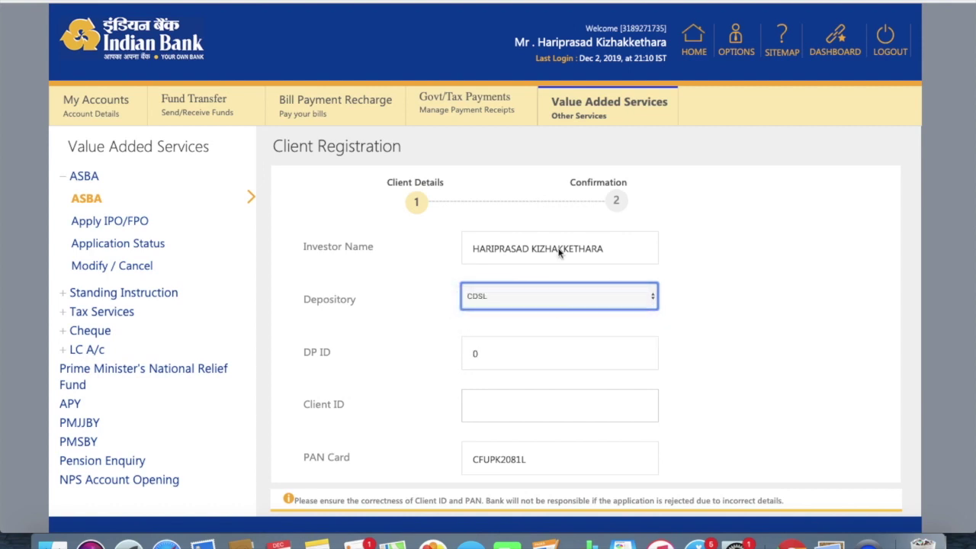
# Step: Copy the linked CDSL demat account's DP ID from Upstox, then return to the Indian Bank form
pyautogui.moveTo(637, 52)
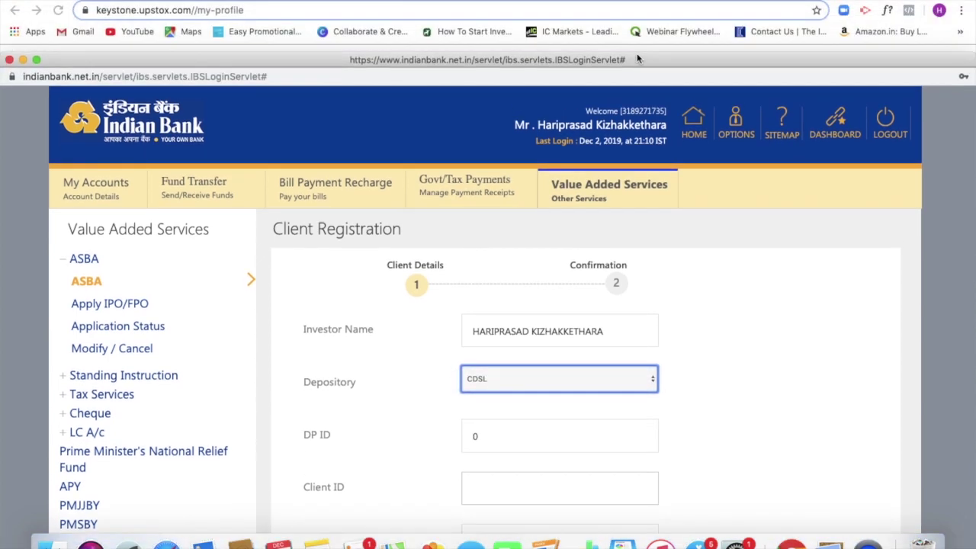
pyautogui.moveTo(653, 27); pyautogui.dragTo(637, 313)
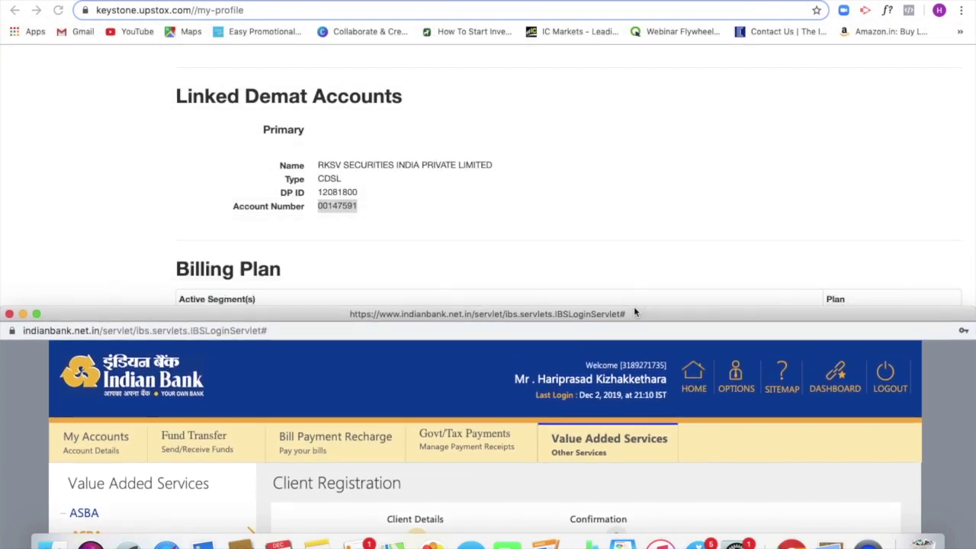
pyautogui.click(363, 197)
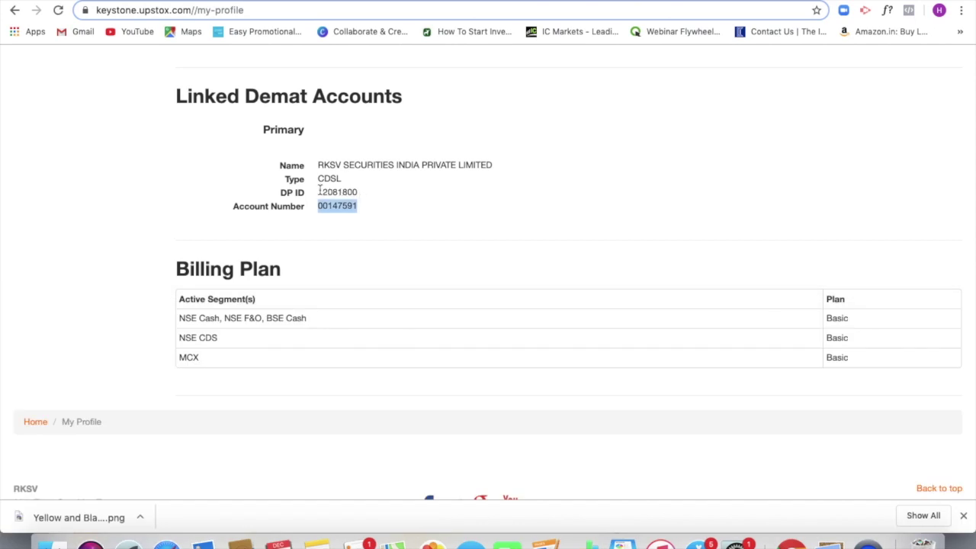
pyautogui.moveTo(318, 193); pyautogui.dragTo(368, 194)
pyautogui.press('super+c')
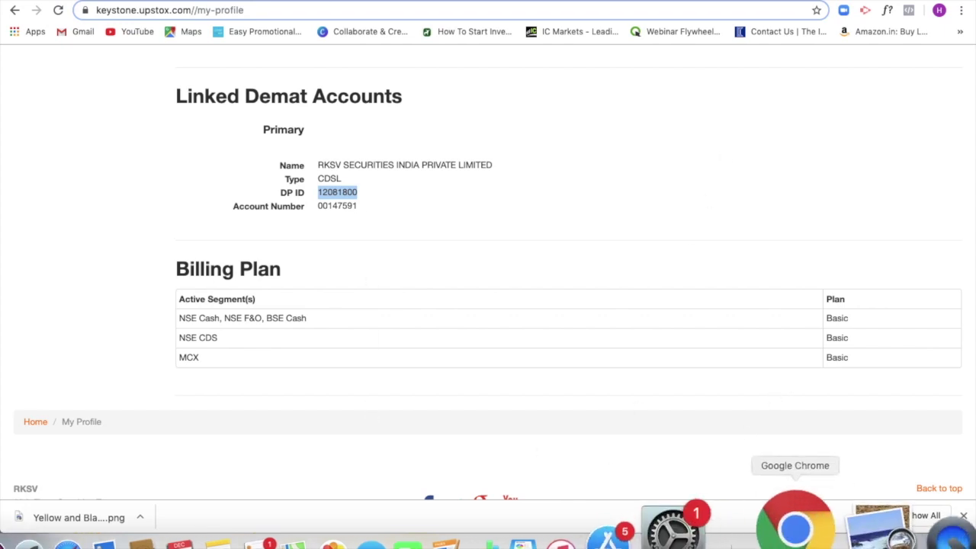
pyautogui.rightClick(794, 526)
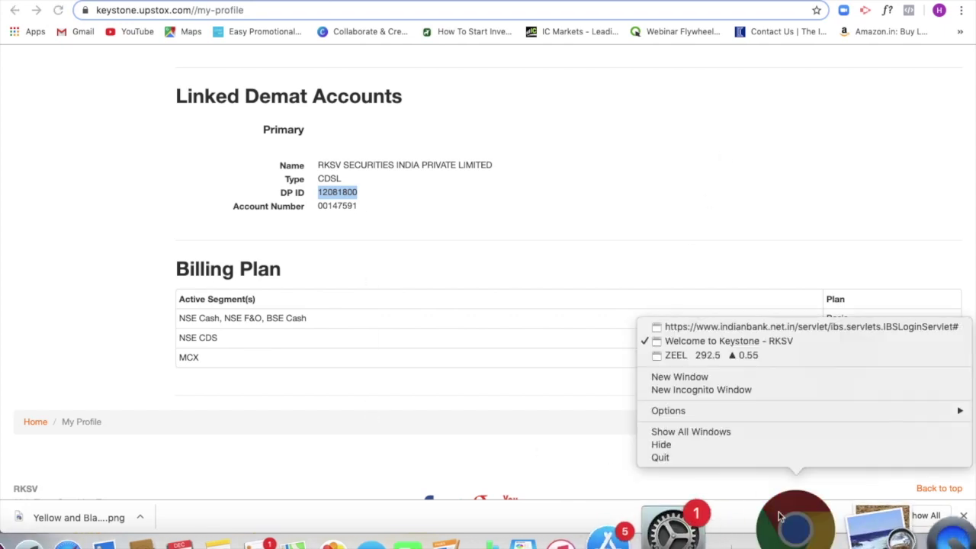
pyautogui.click(830, 328)
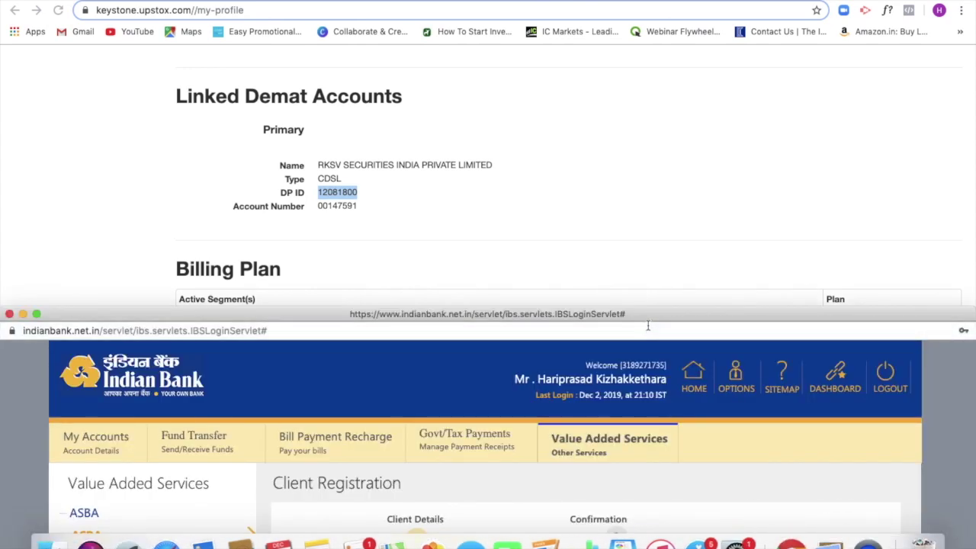
pyautogui.moveTo(655, 313); pyautogui.dragTo(665, 0)
# Step: Paste the DP ID into Client ID and pick up the demat account number from Upstox
pyautogui.click(499, 414)
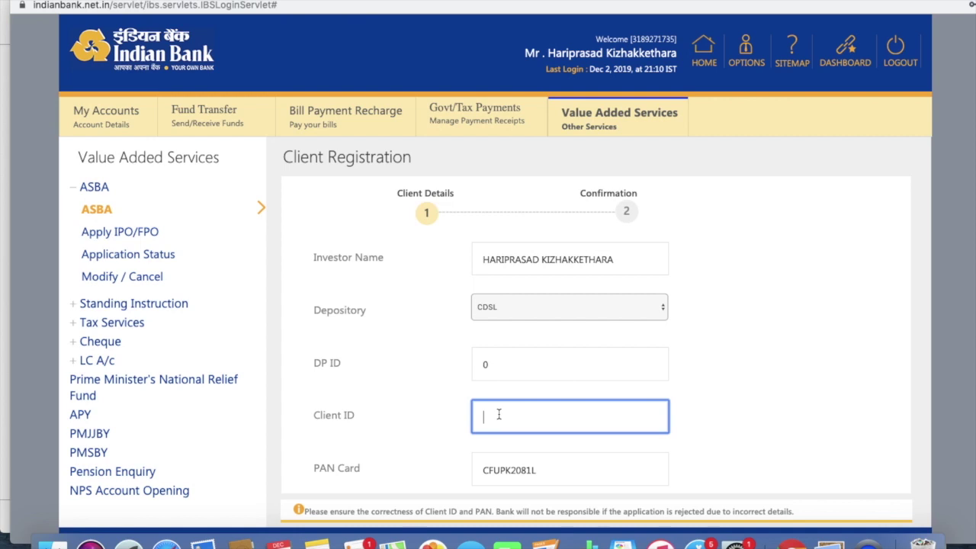
pyautogui.press('super+v')
pyautogui.moveTo(667, 1); pyautogui.dragTo(682, 274)
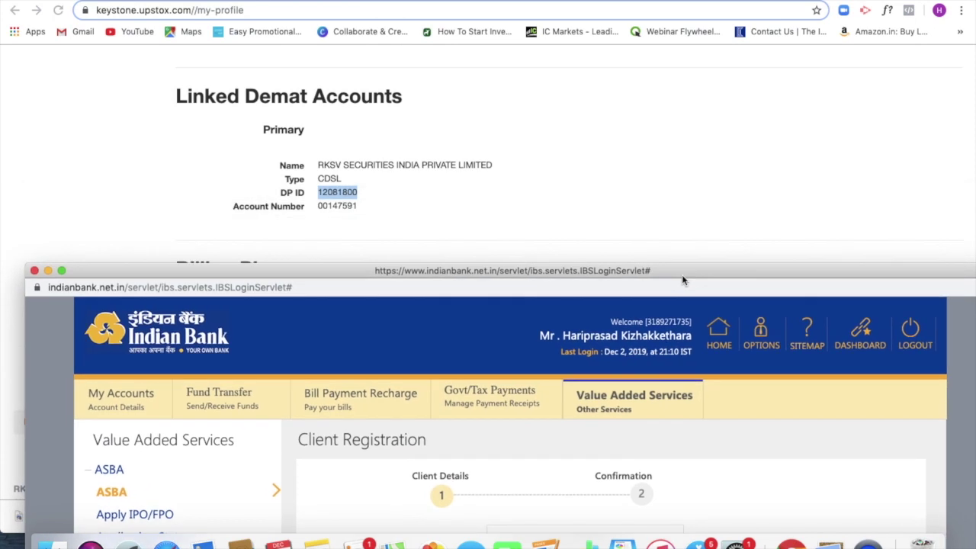
pyautogui.click(359, 207)
pyautogui.moveTo(359, 208); pyautogui.dragTo(316, 210)
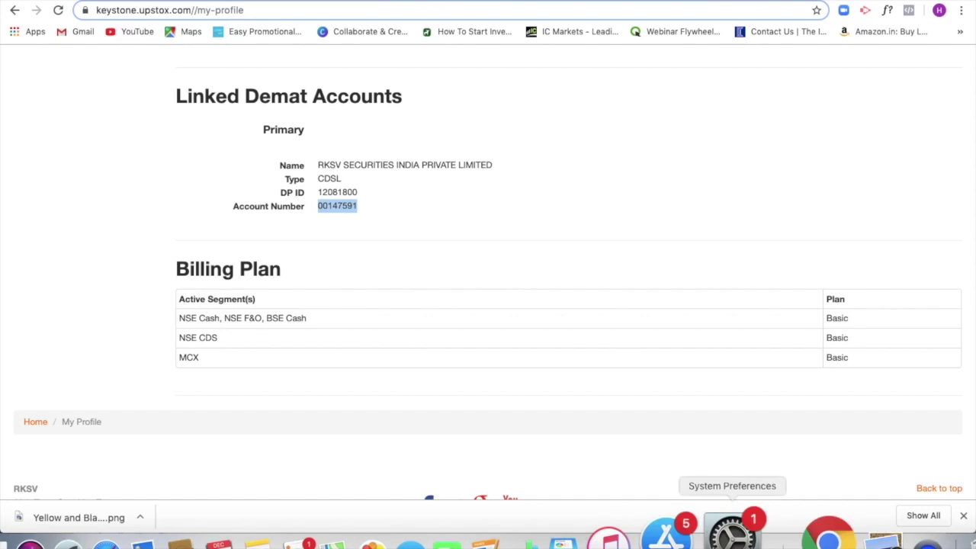
pyautogui.rightClick(814, 525)
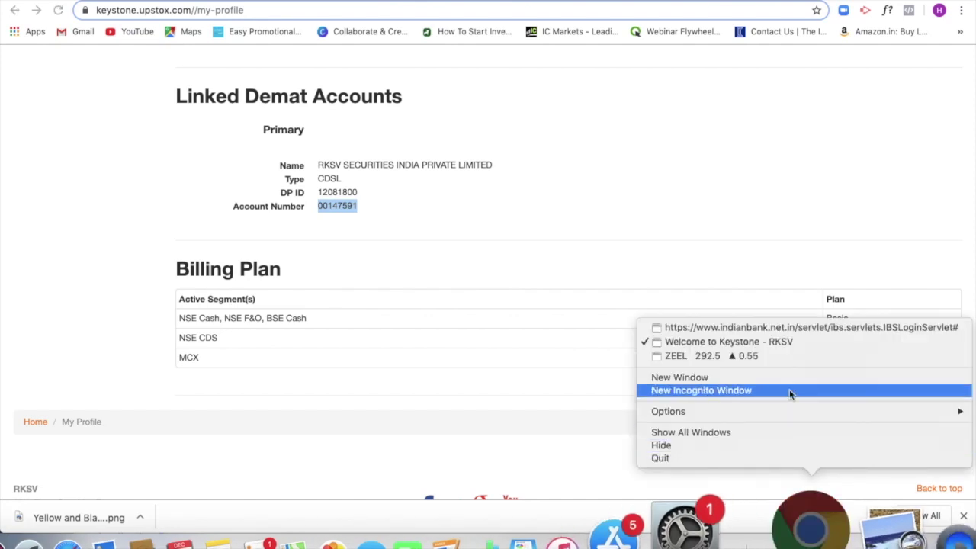
pyautogui.click(825, 329)
pyautogui.moveTo(722, 269); pyautogui.dragTo(729, 0)
pyautogui.scroll(-3, 623, 322)
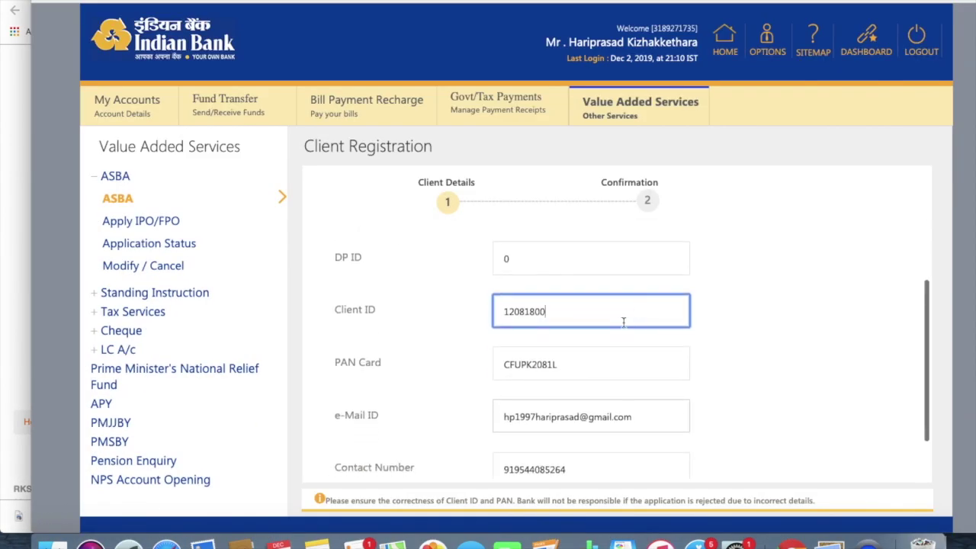
pyautogui.scroll(2, 622, 313)
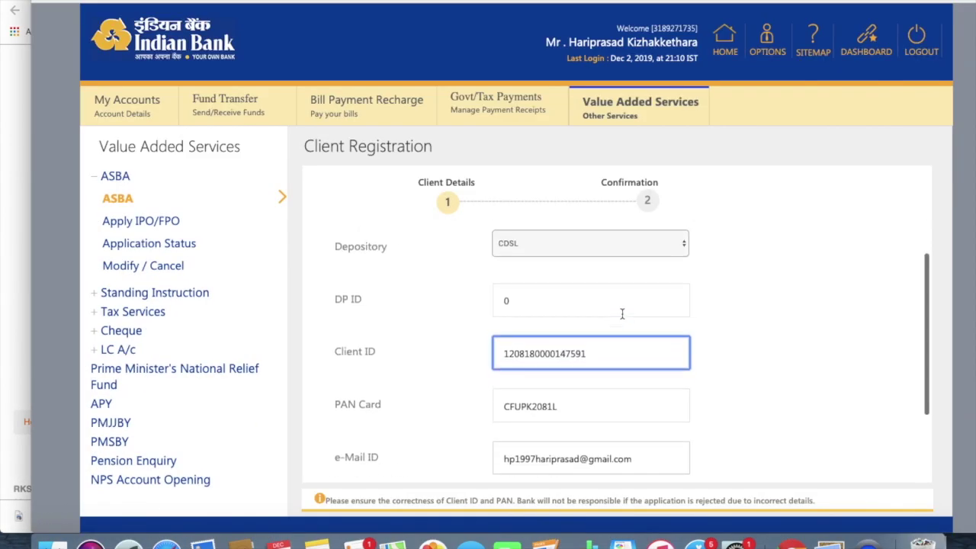
pyautogui.scroll(2, 622, 314)
pyautogui.scroll(-5, 623, 318)
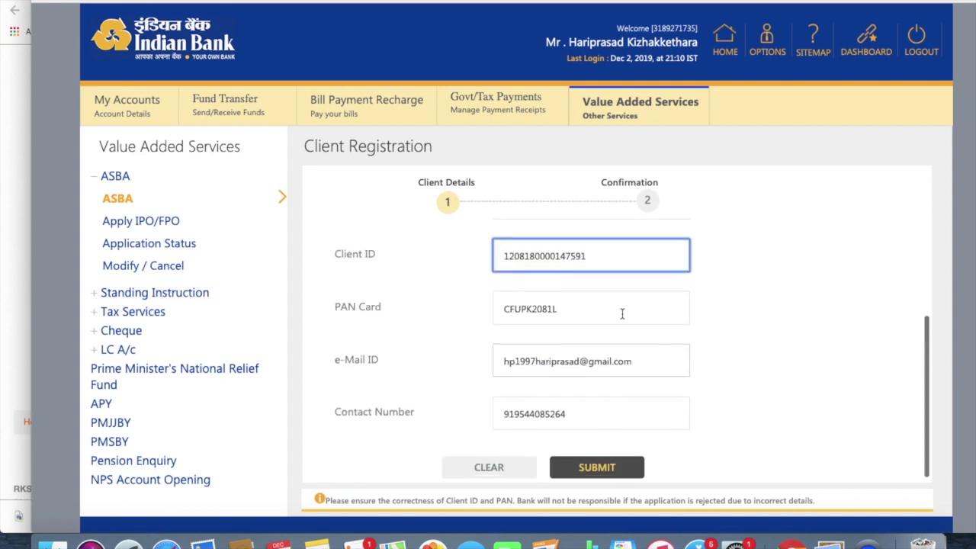
pyautogui.scroll(5, 623, 312)
pyautogui.scroll(-3, 622, 314)
pyautogui.click(579, 474)
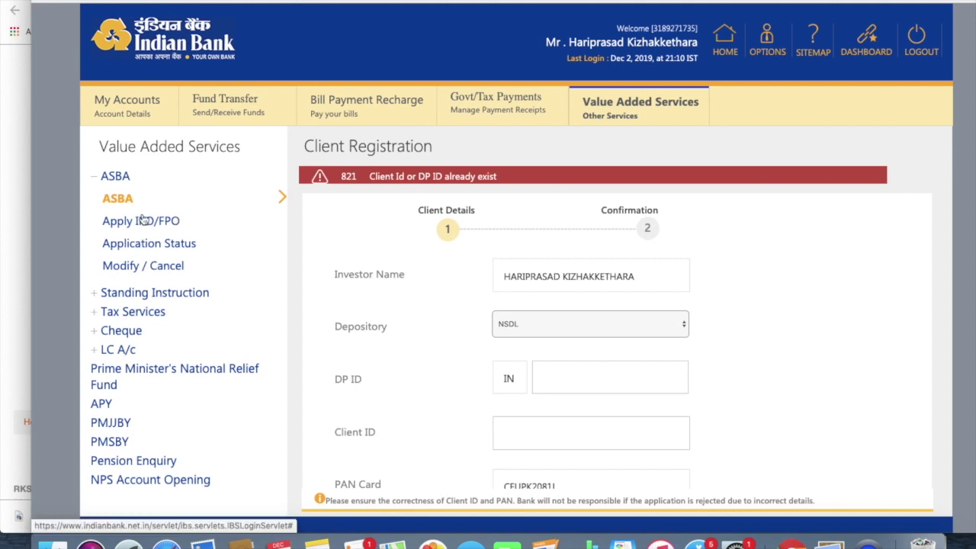
pyautogui.click(128, 186)
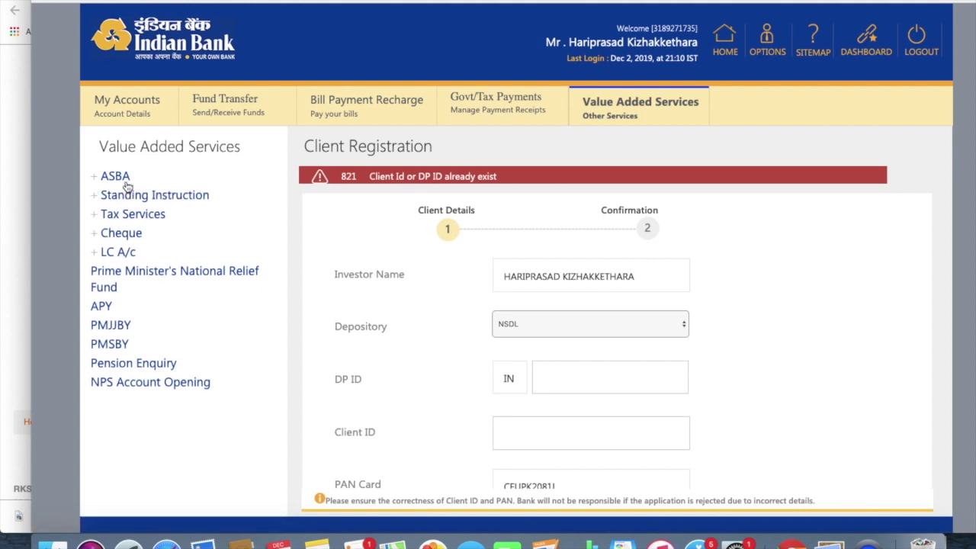
# Step: Check the ASBA Summary for the CDSL client, then open the Apply IPO/FPO form
pyautogui.click(125, 185)
pyautogui.click(121, 199)
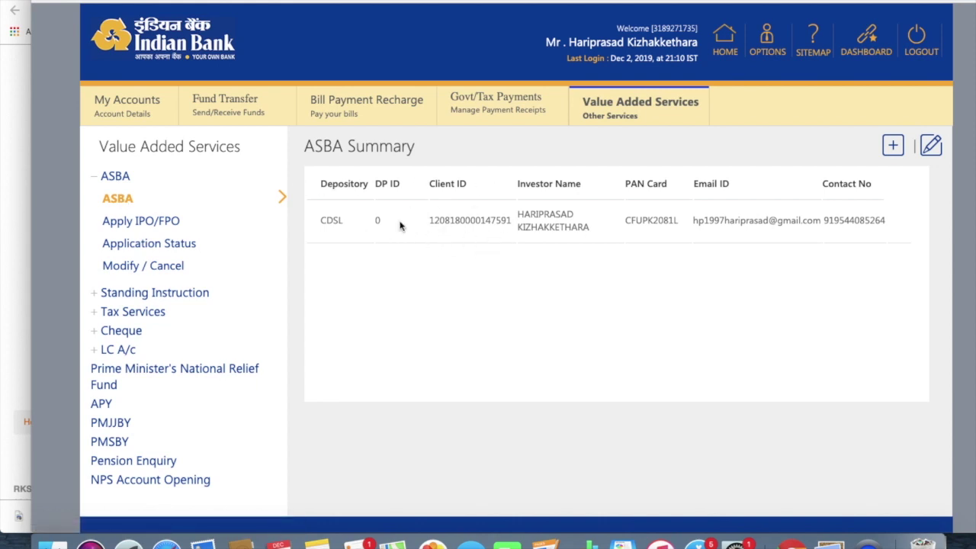
pyautogui.click(152, 222)
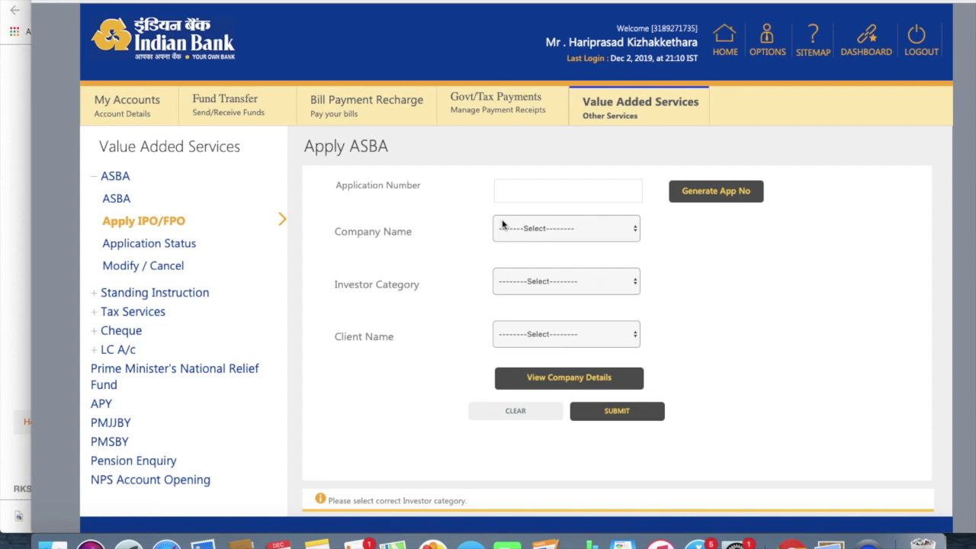
# Step: Generate an application number and browse the Company Name and Investor Category lists without choosing
pyautogui.click(672, 190)
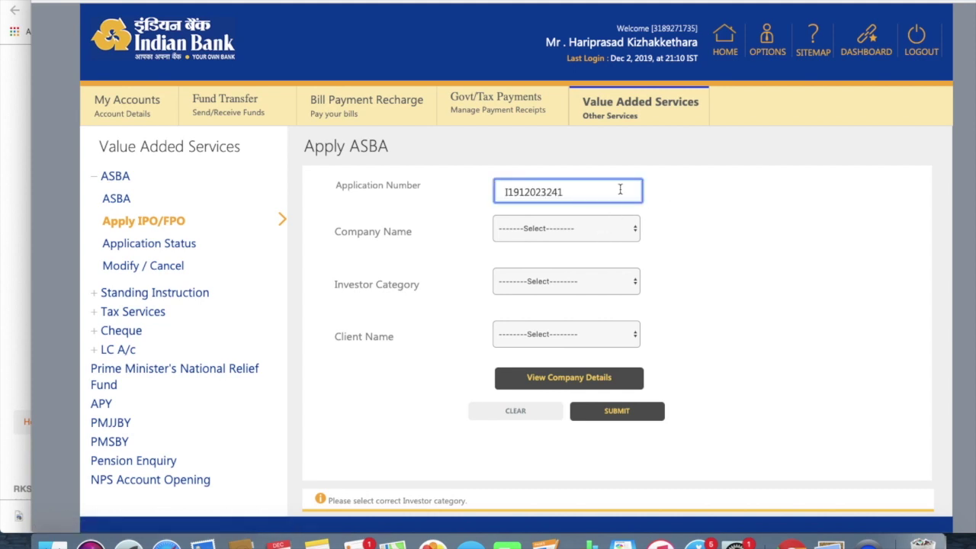
pyautogui.click(612, 227)
pyautogui.click(691, 234)
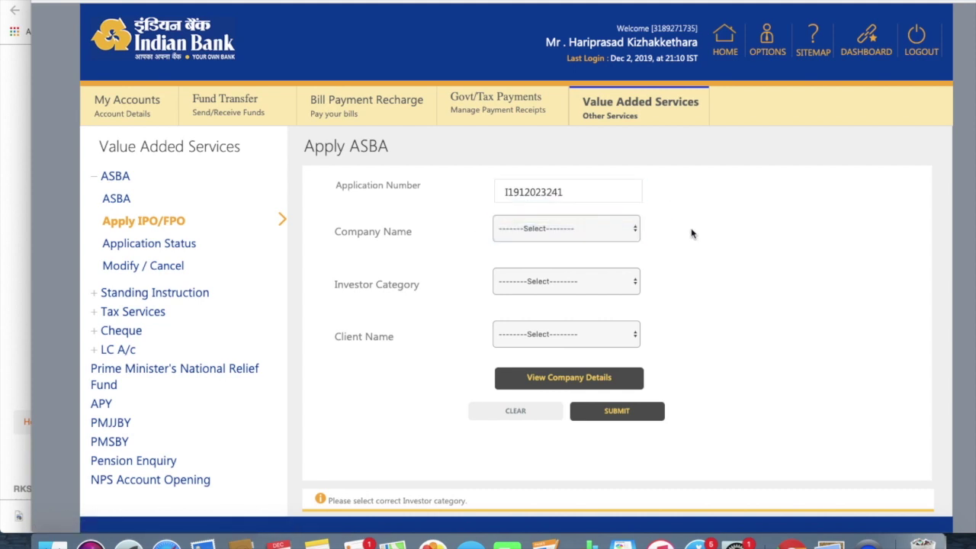
pyautogui.click(595, 232)
pyautogui.click(596, 232)
pyautogui.click(638, 281)
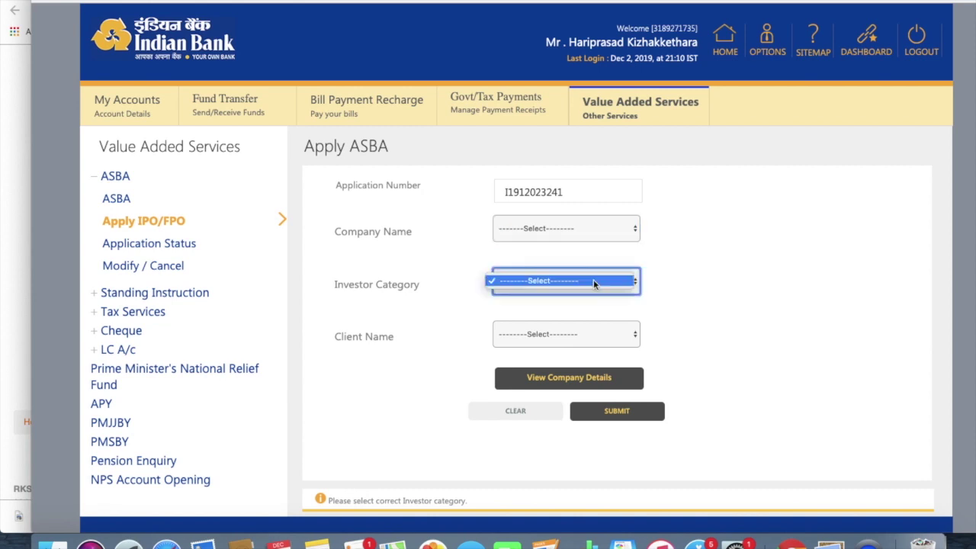
pyautogui.click(594, 281)
pyautogui.click(579, 282)
pyautogui.click(579, 282)
pyautogui.click(579, 282)
pyautogui.click(579, 283)
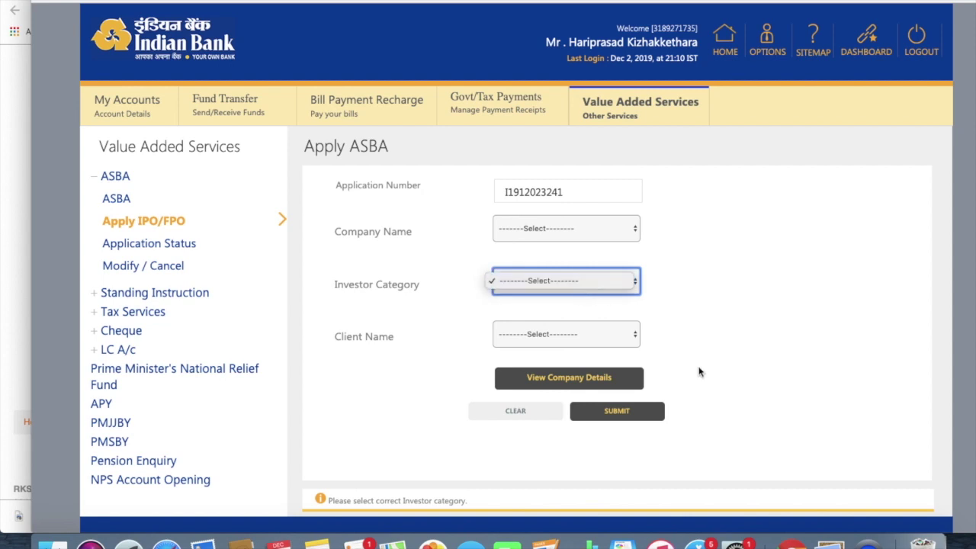
# Step: Choose the registered CDSL client as Client Name and review the generated application number
pyautogui.click(607, 341)
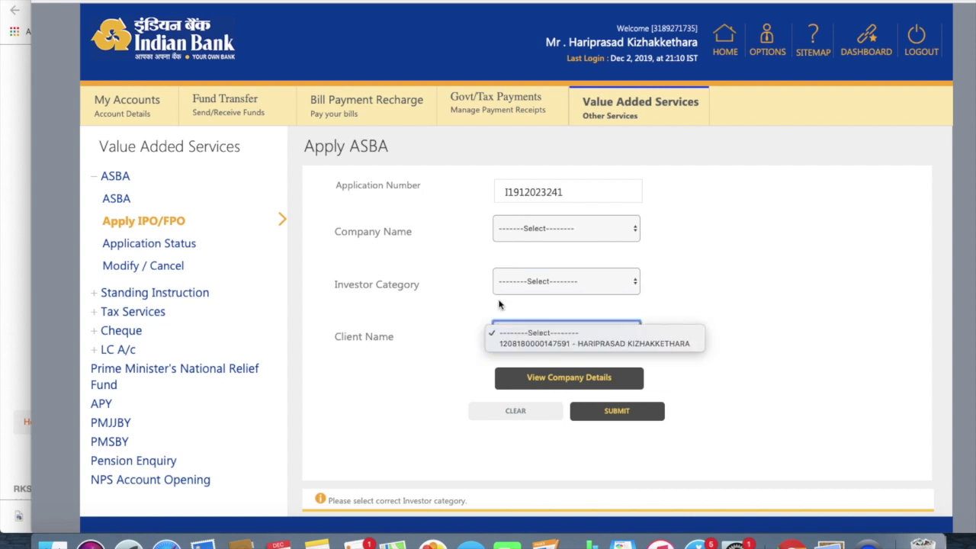
pyautogui.click(528, 344)
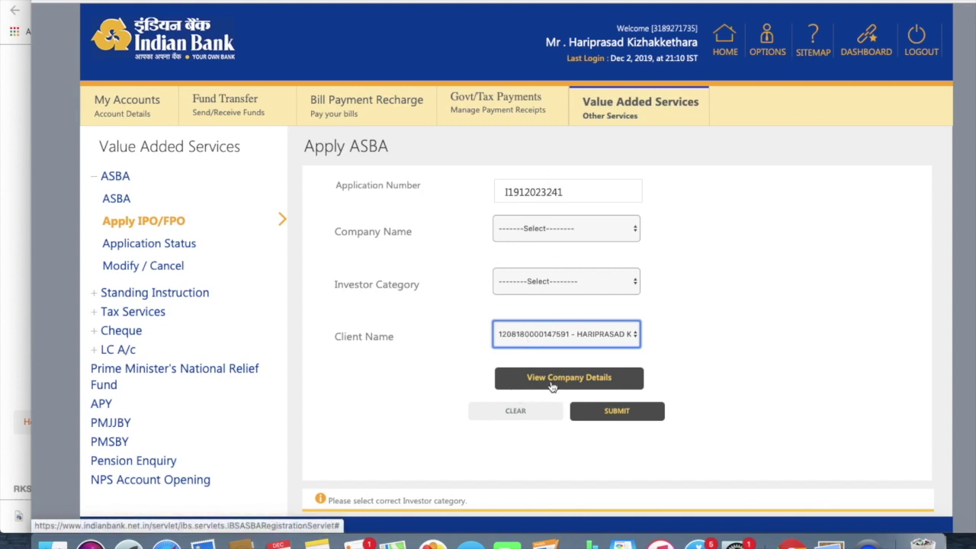
pyautogui.click(566, 227)
pyautogui.click(567, 227)
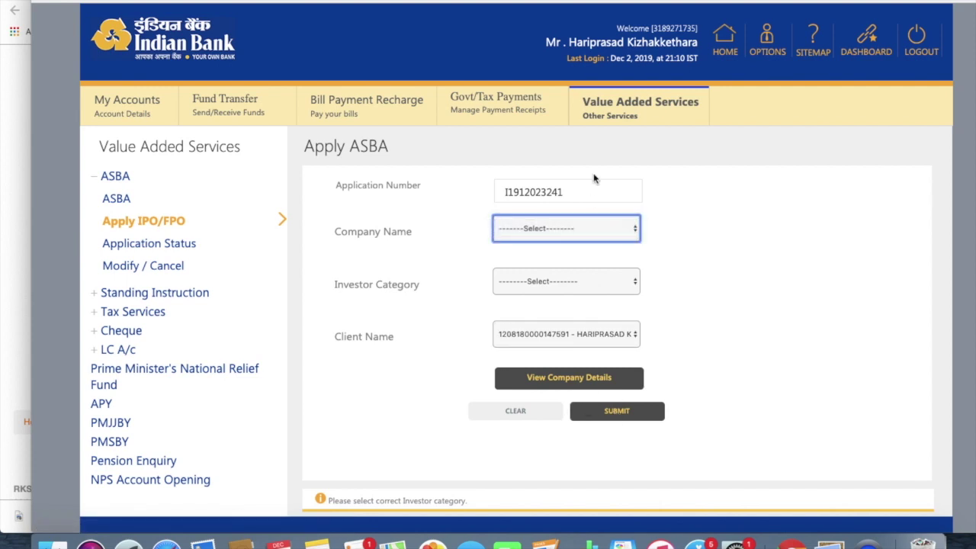
pyautogui.click(585, 198)
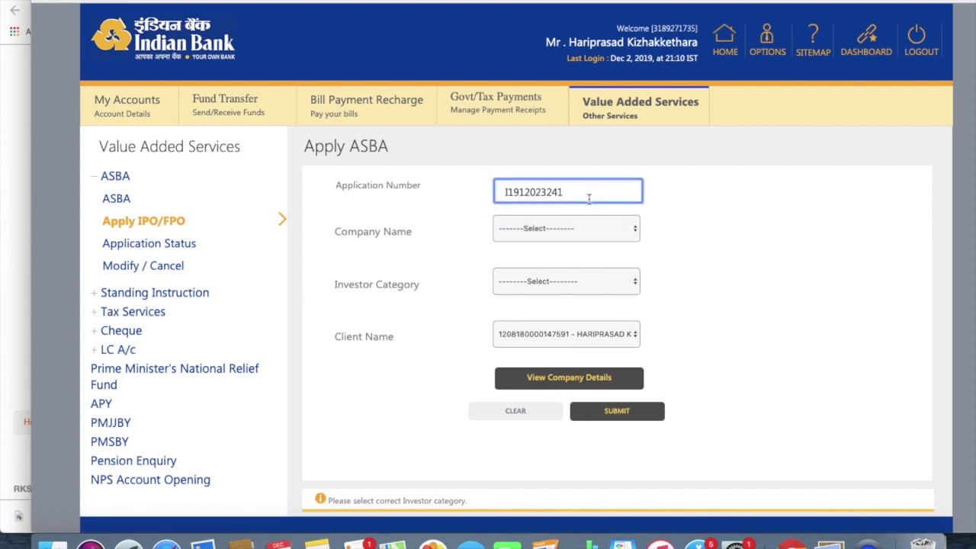
pyautogui.moveTo(588, 195); pyautogui.dragTo(488, 196)
pyautogui.click(703, 275)
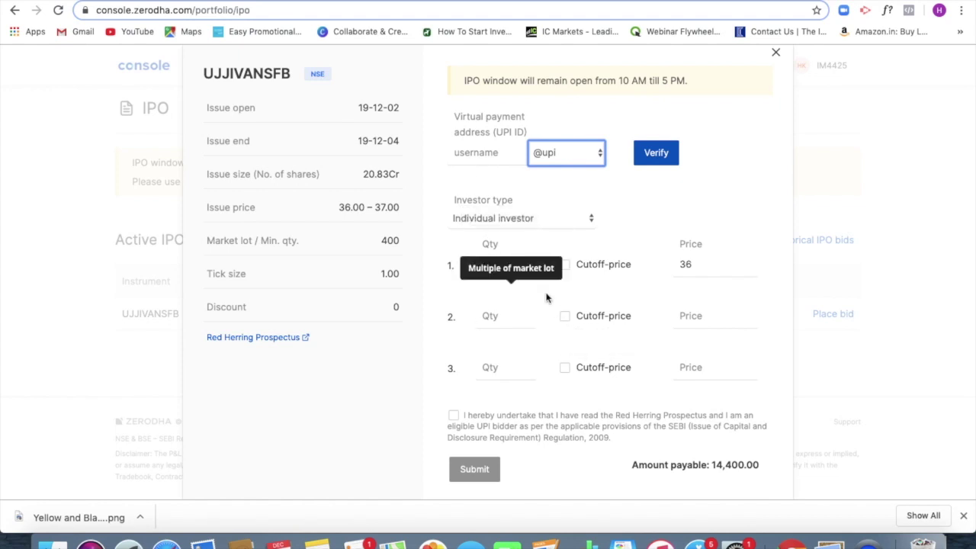
# Step: Raise the UJJIVANSFB bid price from 36 to 37 and close the bid form
pyautogui.click(718, 266)
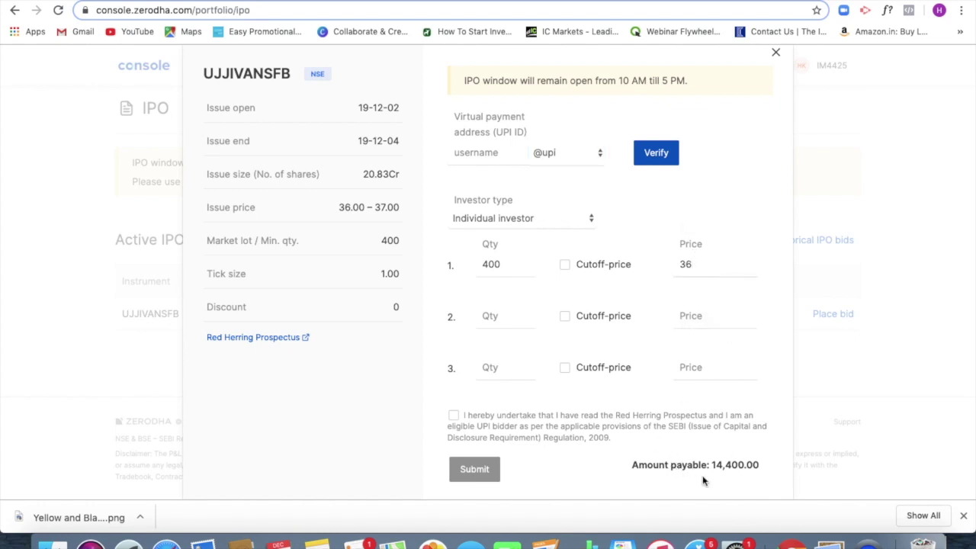
pyautogui.press('BackSpace')
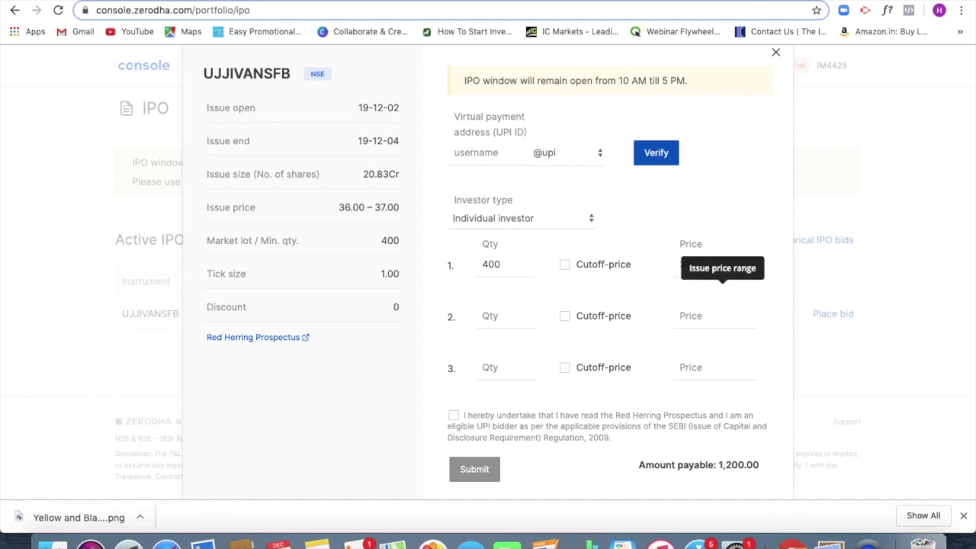
pyautogui.write('7')
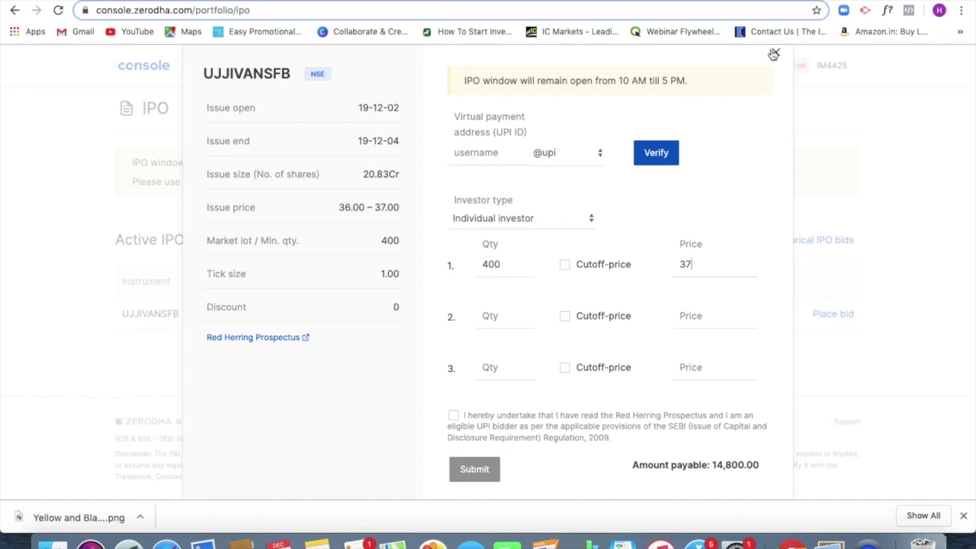
pyautogui.click(773, 54)
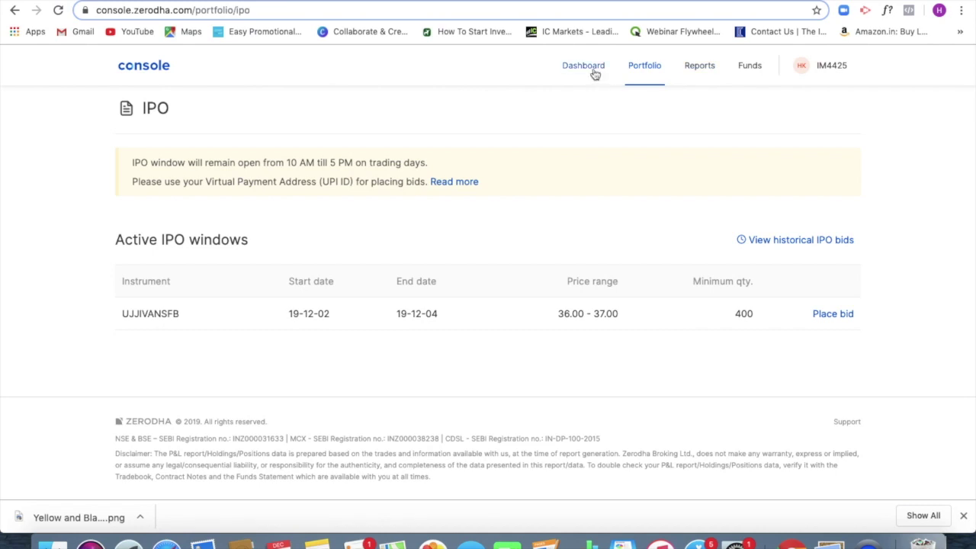
# Step: Open the account menu at the top right of Zerodha Console
pyautogui.click(815, 72)
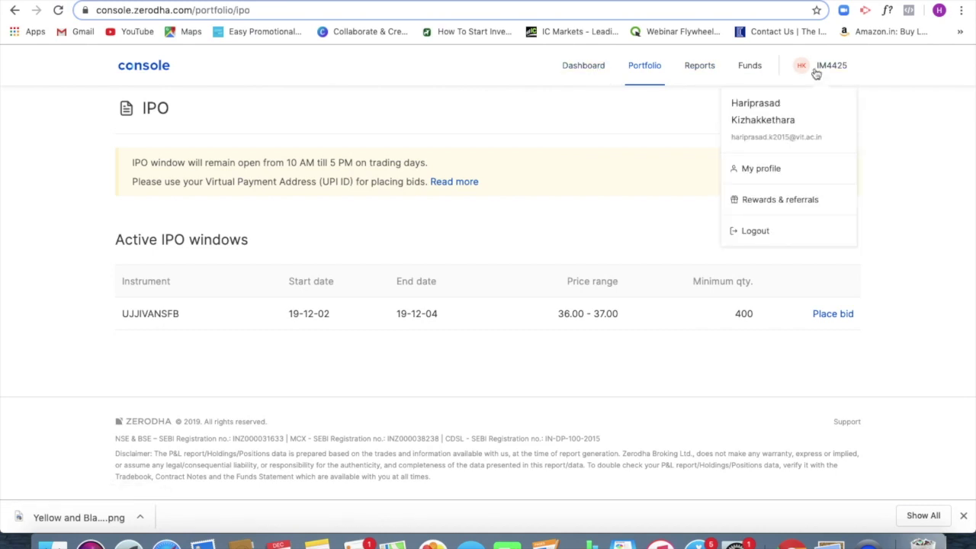